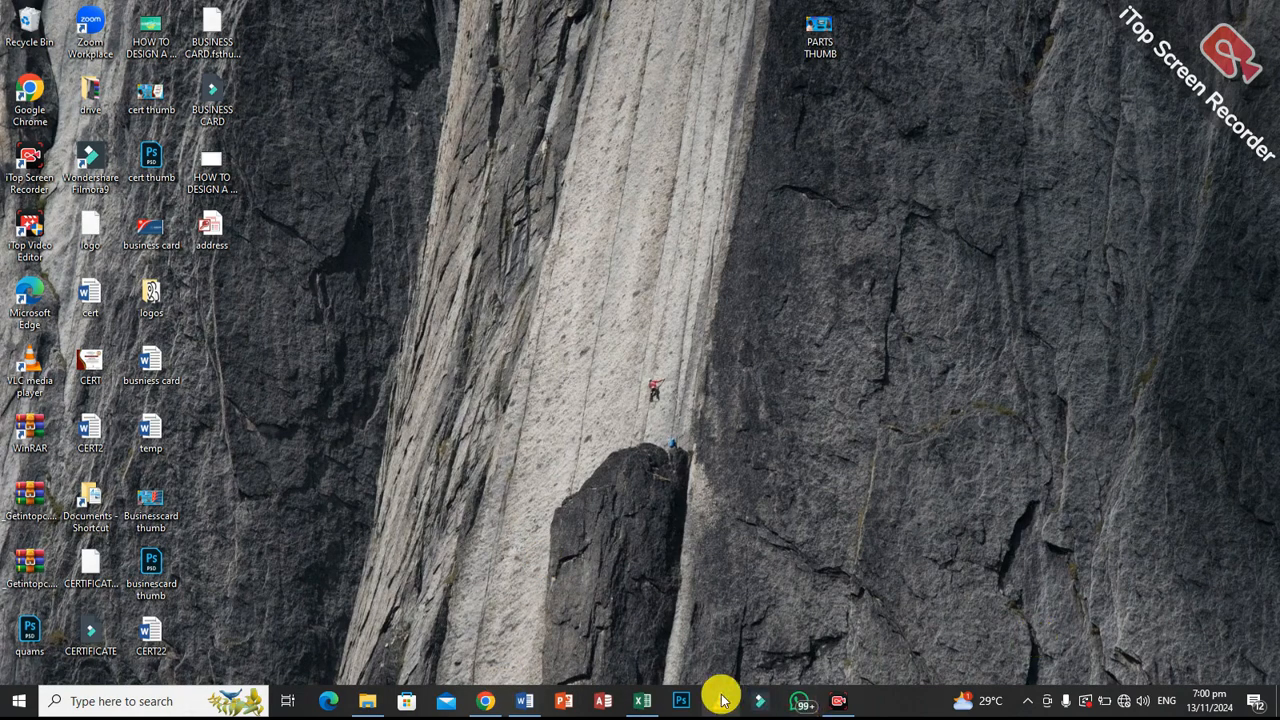
# Switch to Word to view the wedding invitation letter, and look over the recipient data in the Excel workbook mail_merge_data_with_titles_and_countries.
pyautogui.click(524, 701)
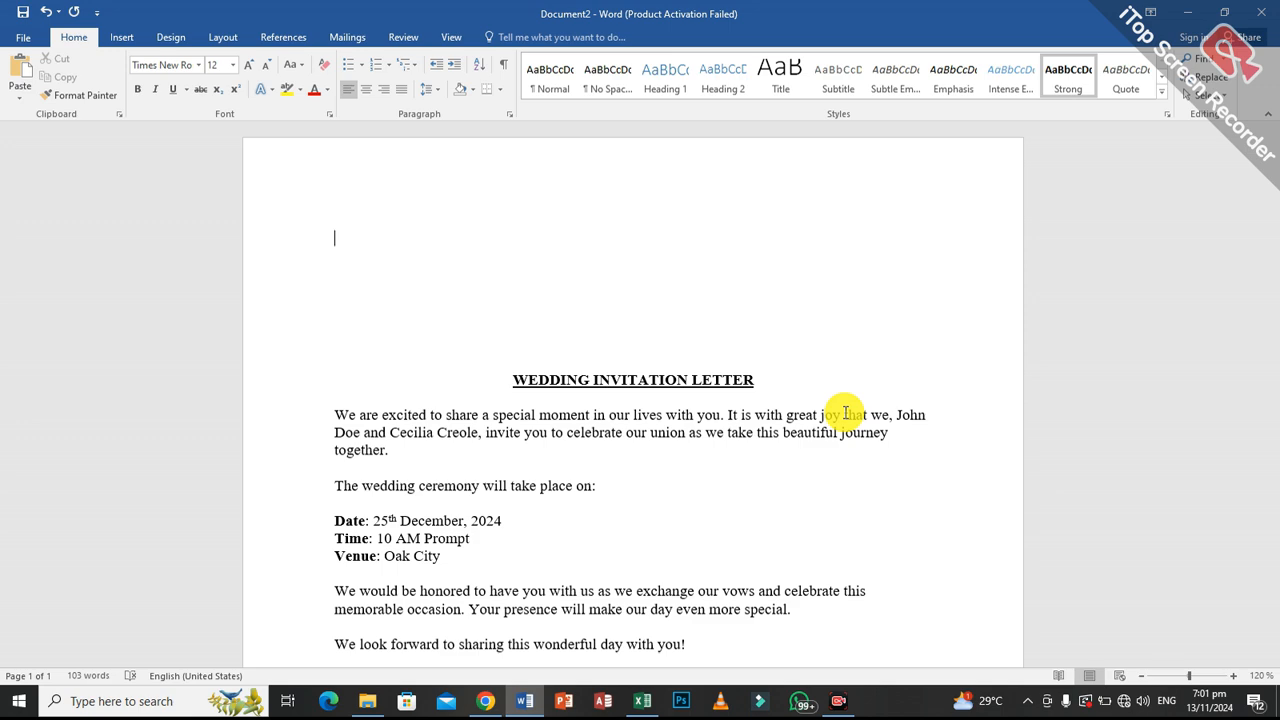
pyautogui.click(630, 709)
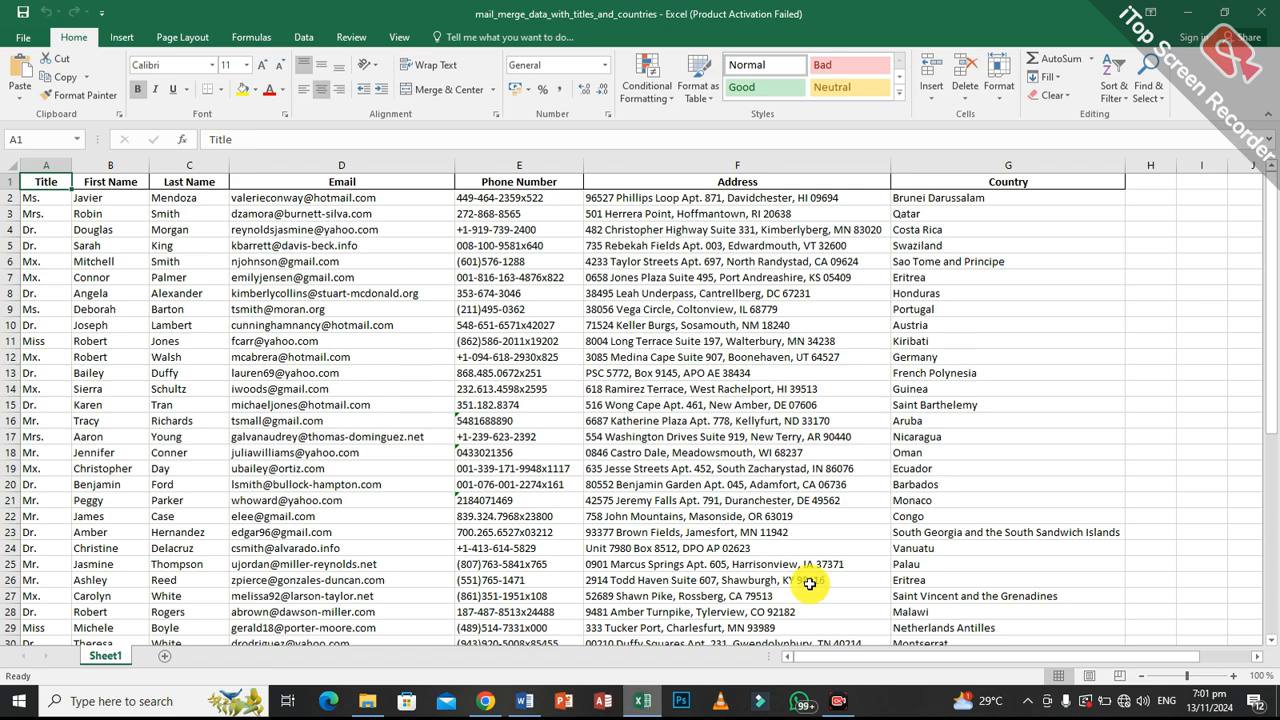
pyautogui.moveTo(1267, 240)
pyautogui.mouseDown()
pyautogui.moveTo(1272, 497)
pyautogui.moveTo(1272, 240)
pyautogui.mouseUp()
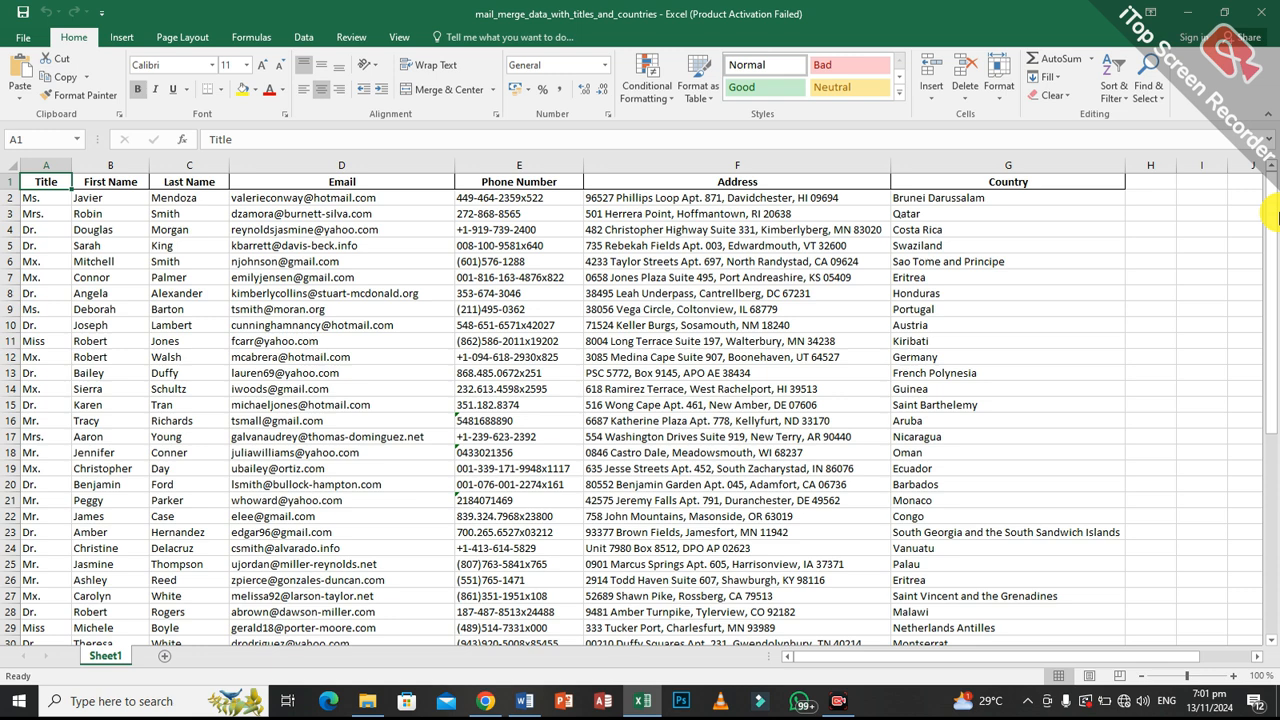
pyautogui.click(1188, 12)
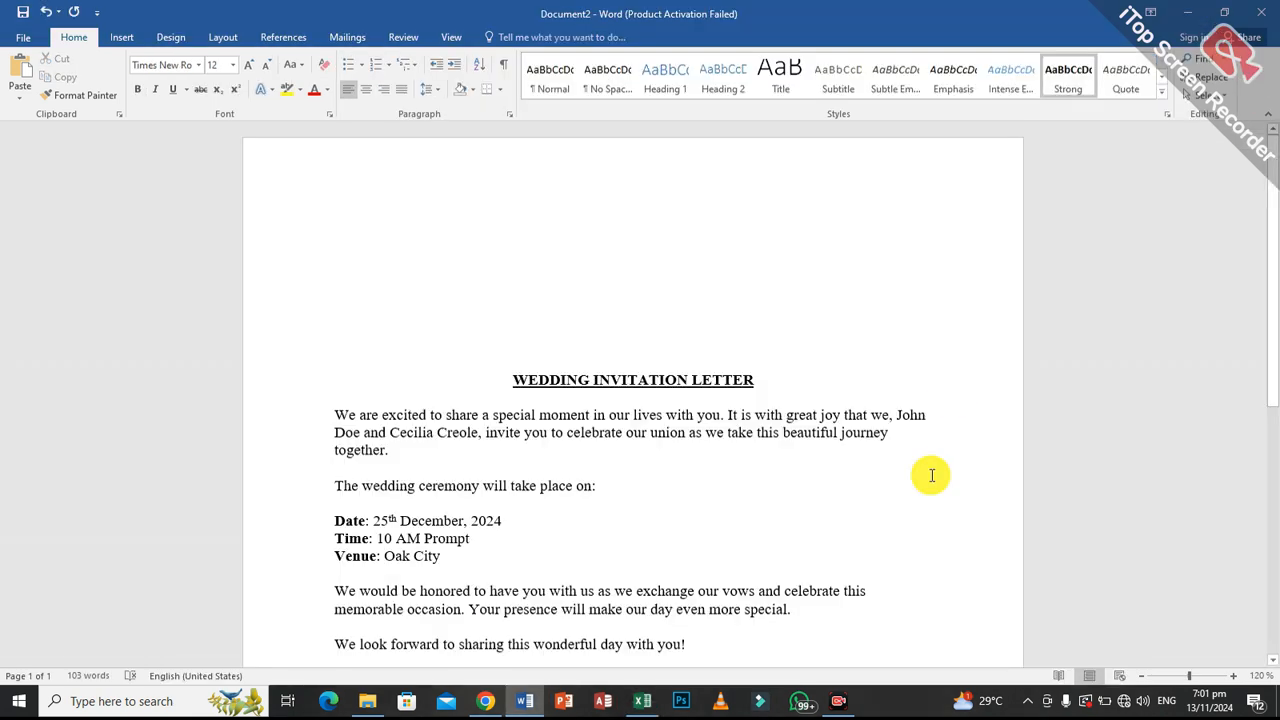
# Start the Step-by-Step Mail Merge Wizard for letters, use the current document as the starting document, and proceed to recipient selection.
pyautogui.click(369, 44)
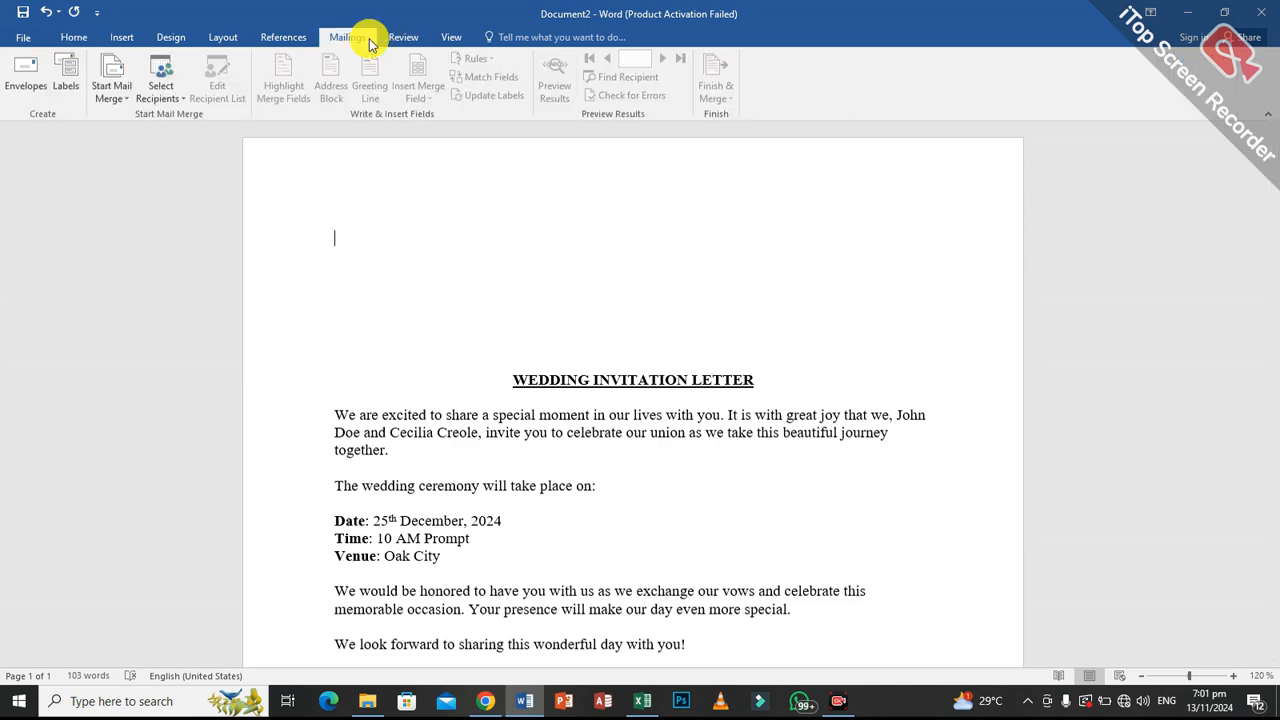
pyautogui.scroll(-4, 863, 420)
pyautogui.scroll(4, 863, 380)
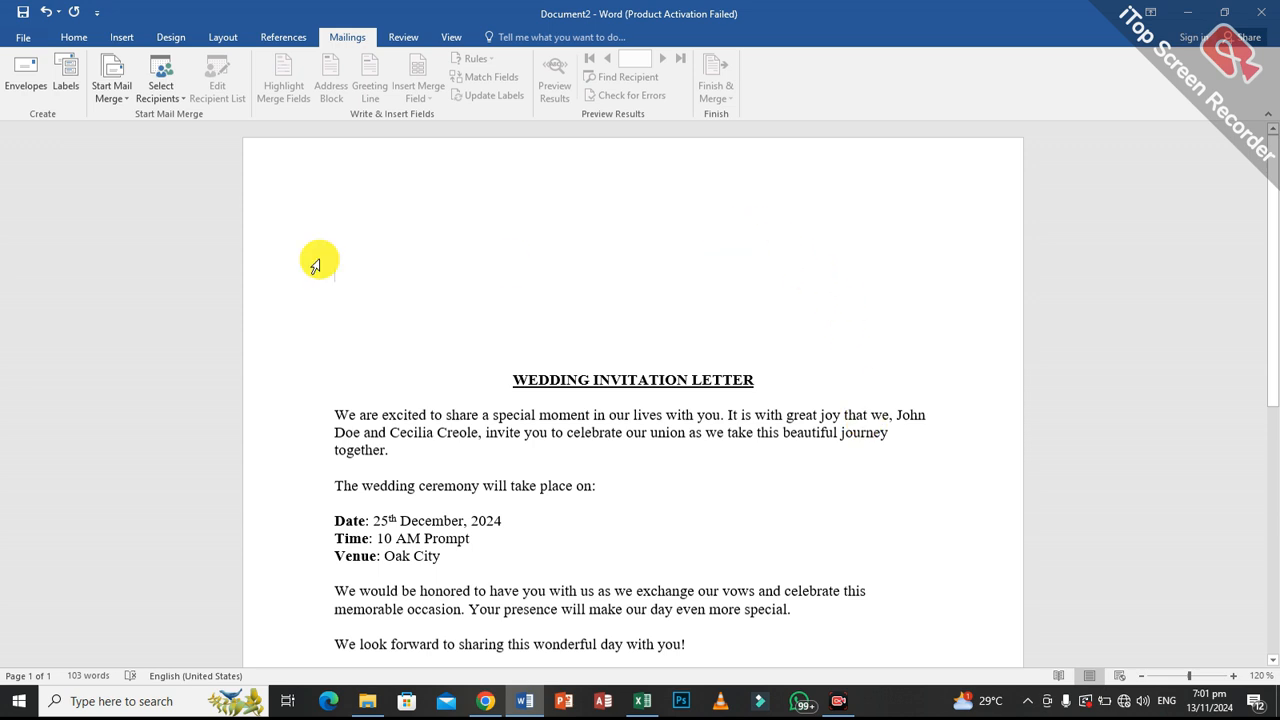
pyautogui.click(110, 96)
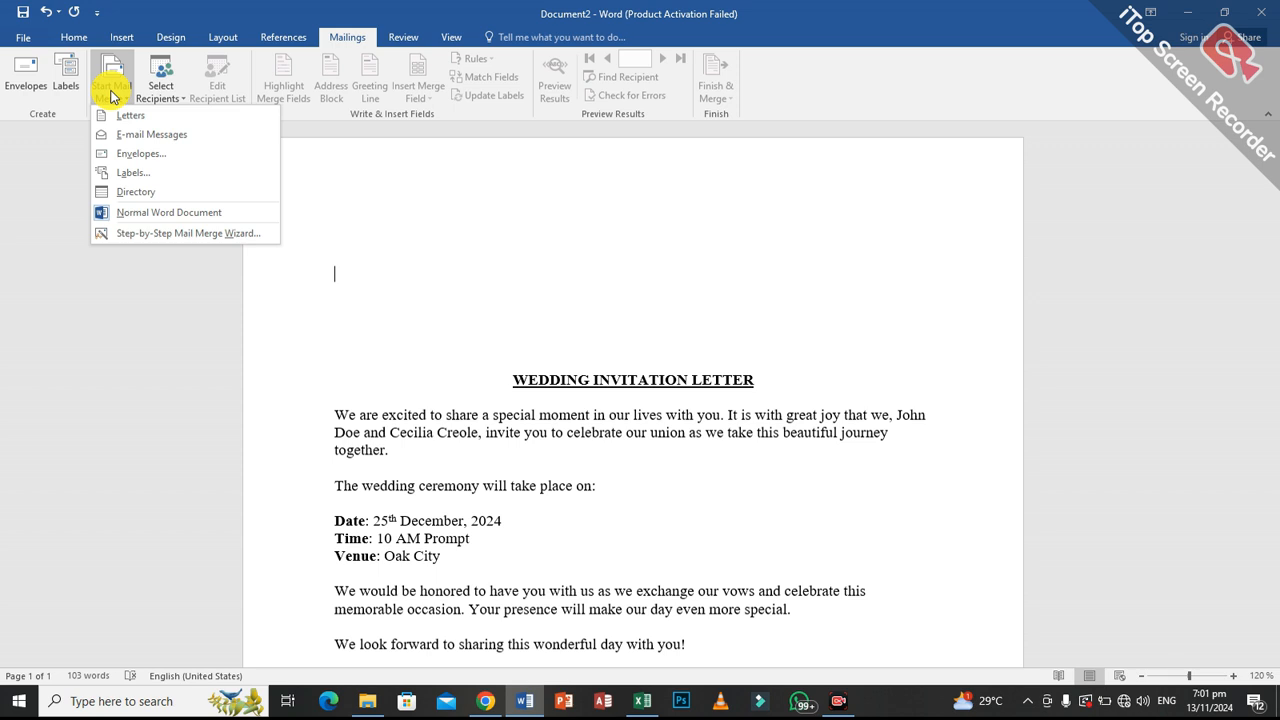
pyautogui.click(197, 236)
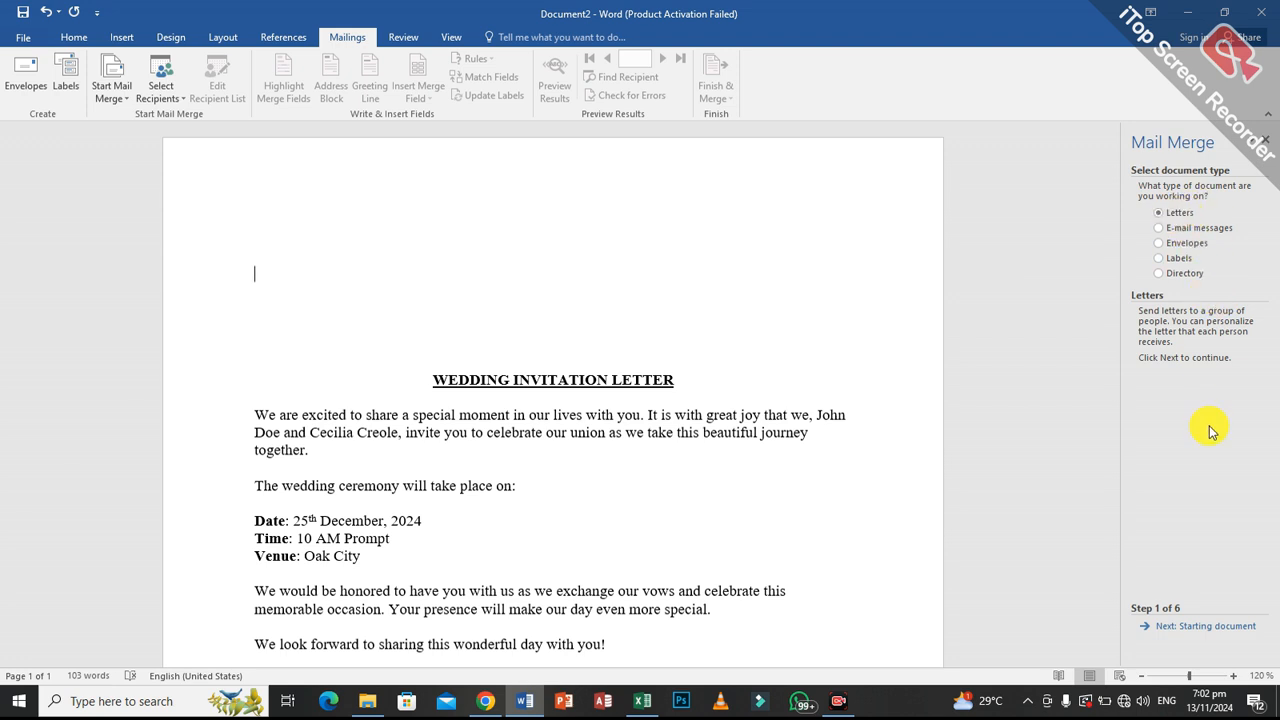
pyautogui.click(1181, 630)
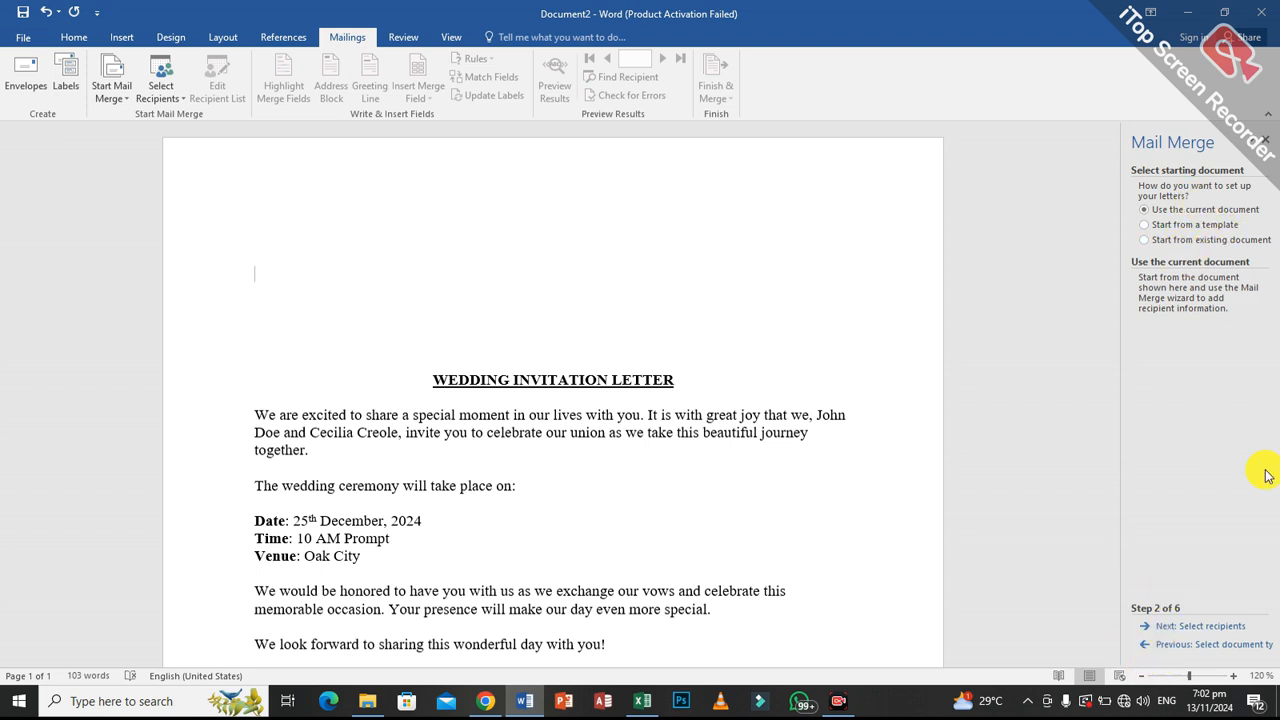
pyautogui.click(1200, 626)
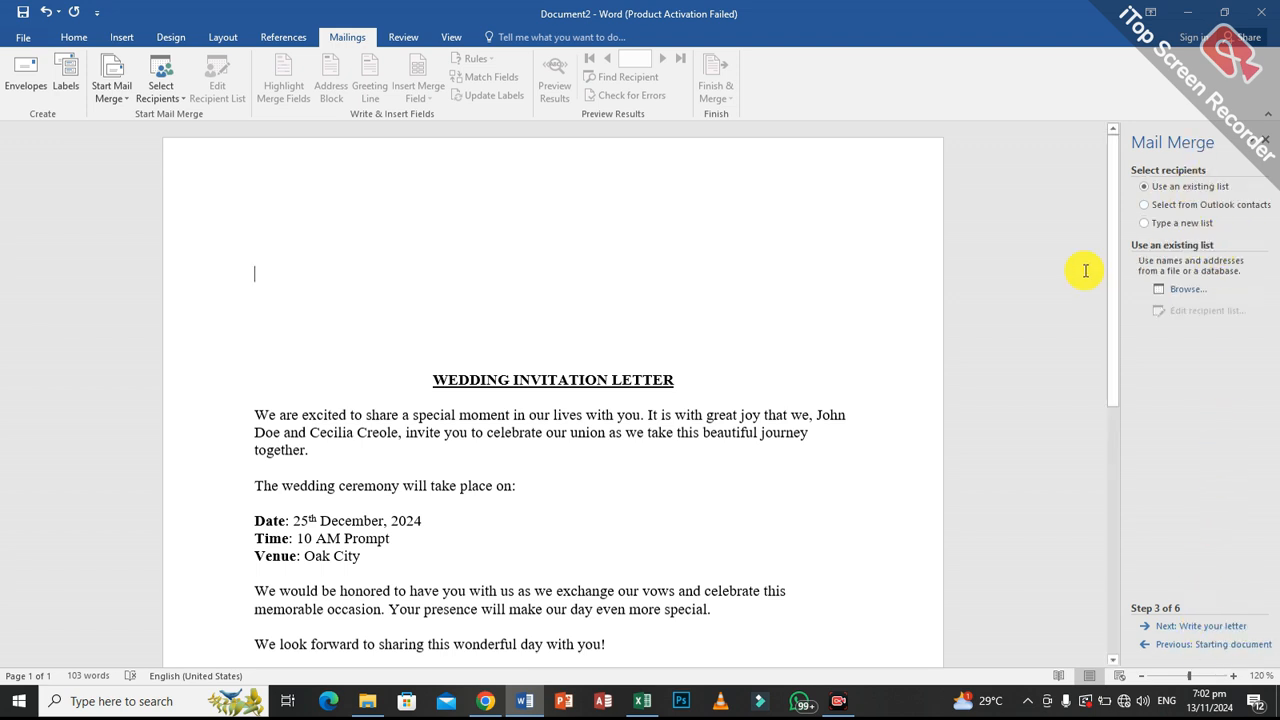
pyautogui.click(1200, 225)
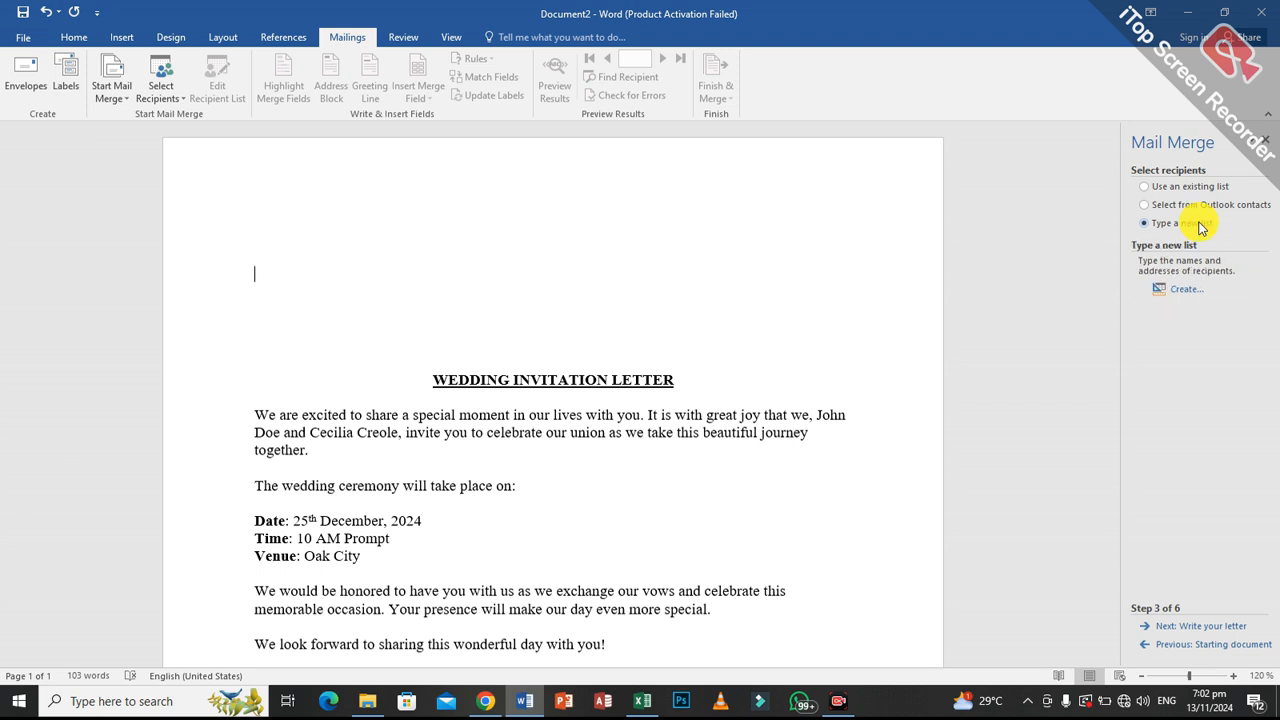
pyautogui.click(1187, 291)
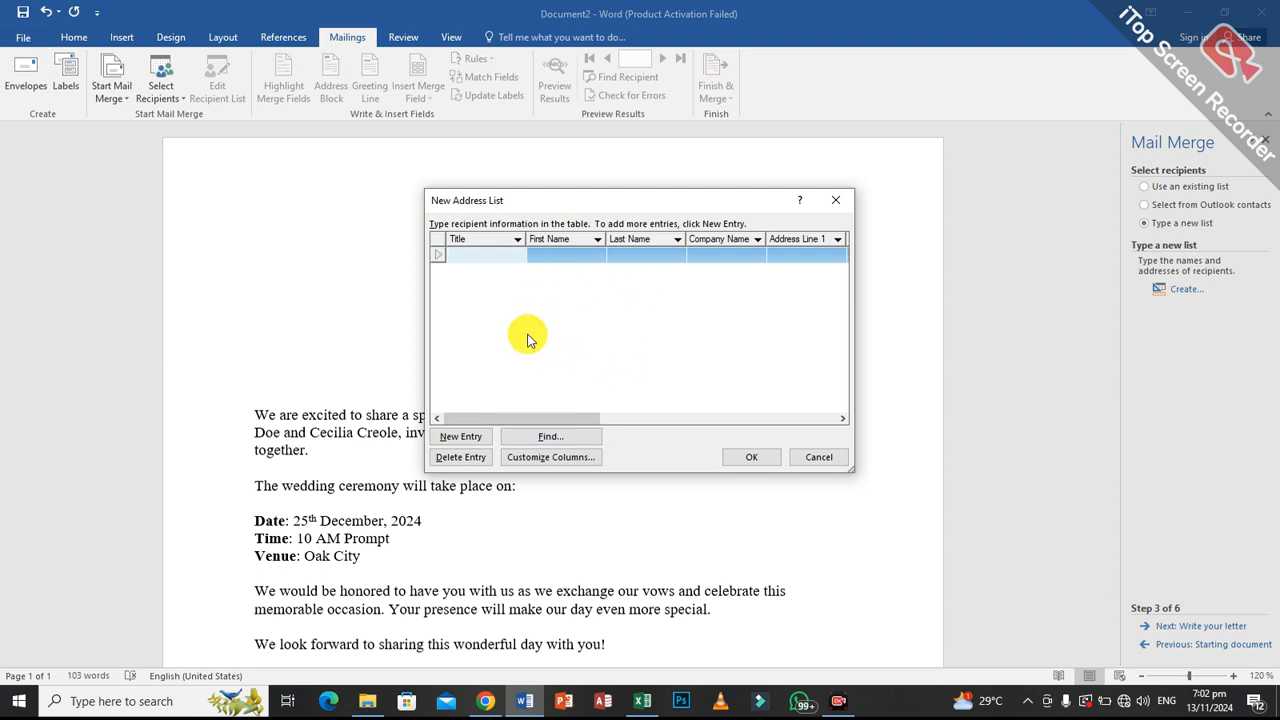
pyautogui.write('Mr')
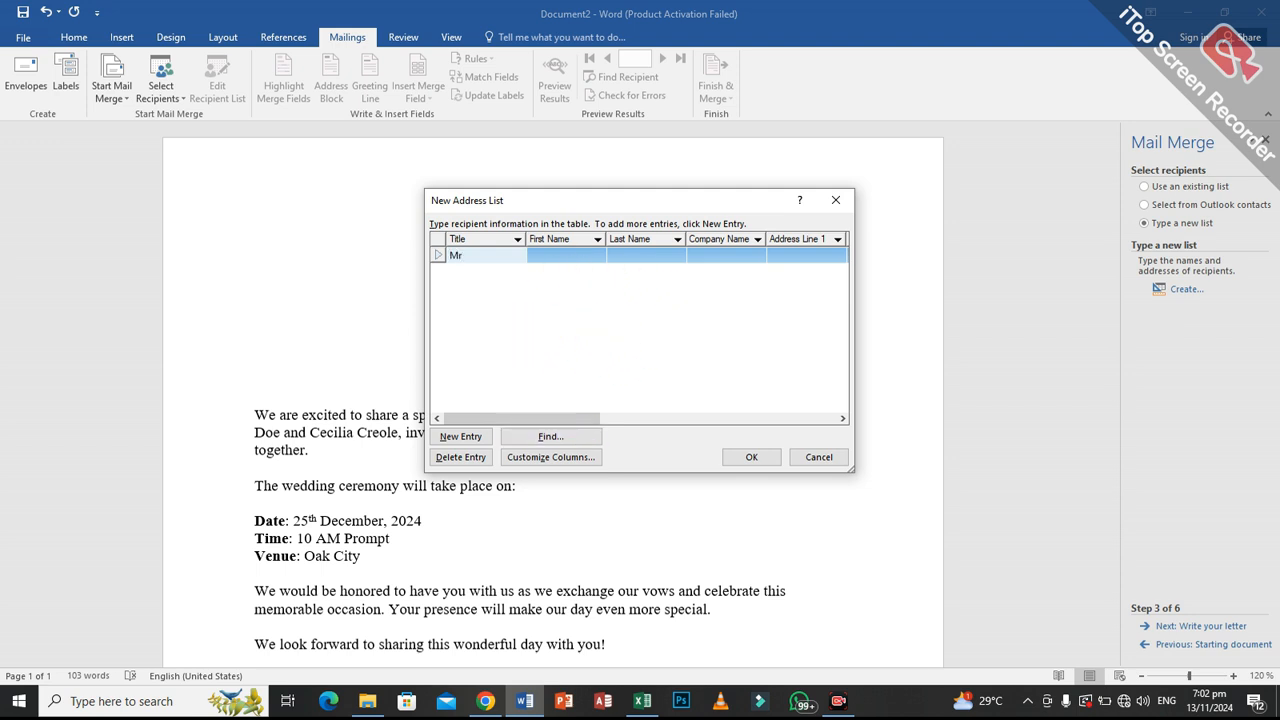
pyautogui.press('Tab')
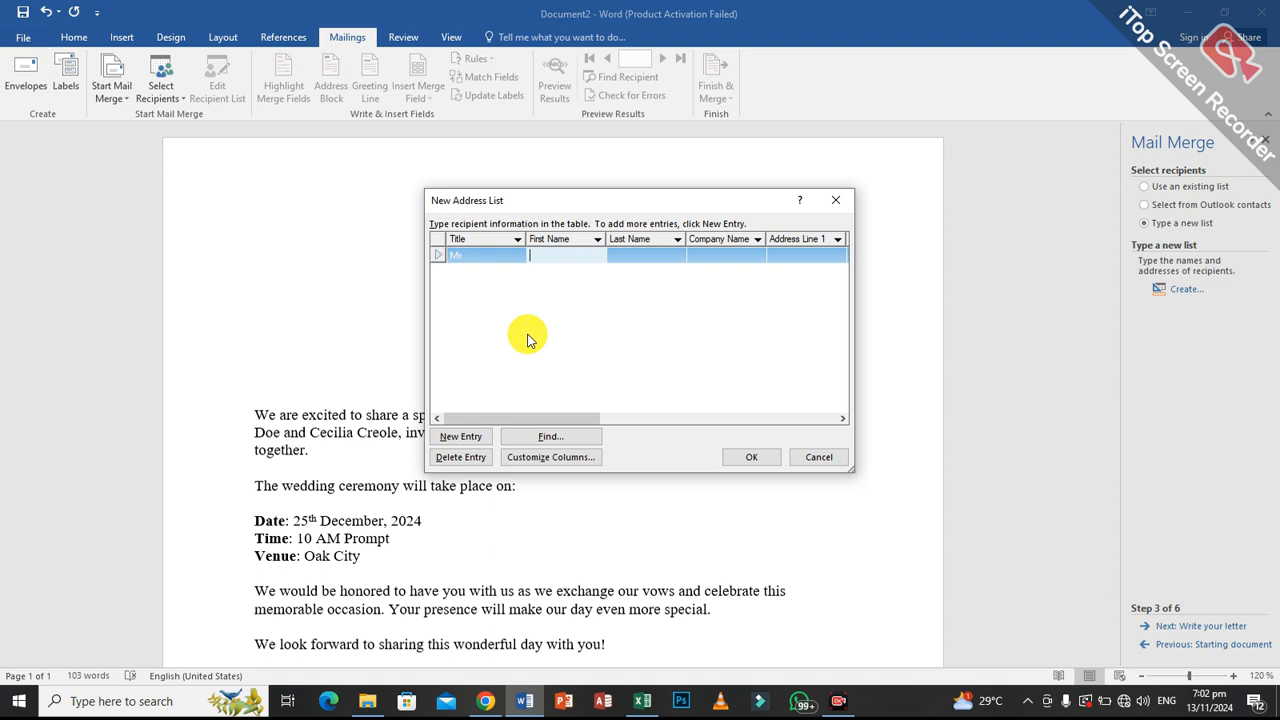
pyautogui.write('kobby')
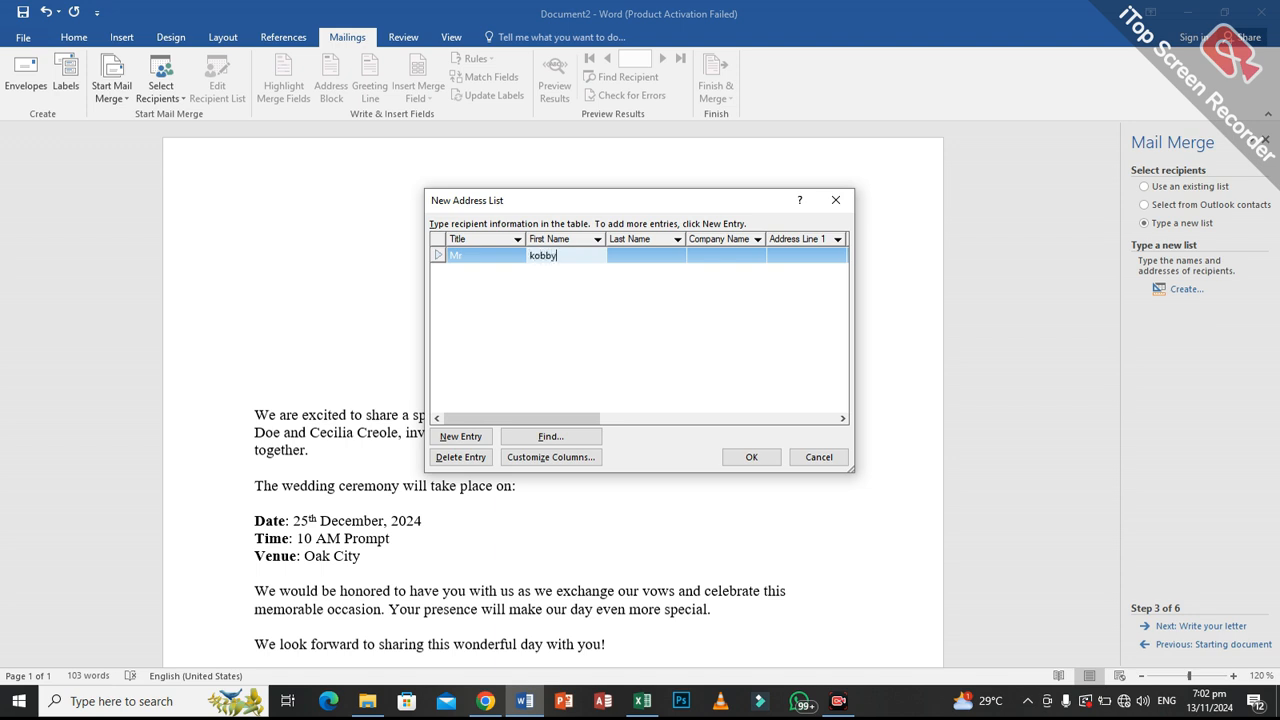
pyautogui.press('Tab')
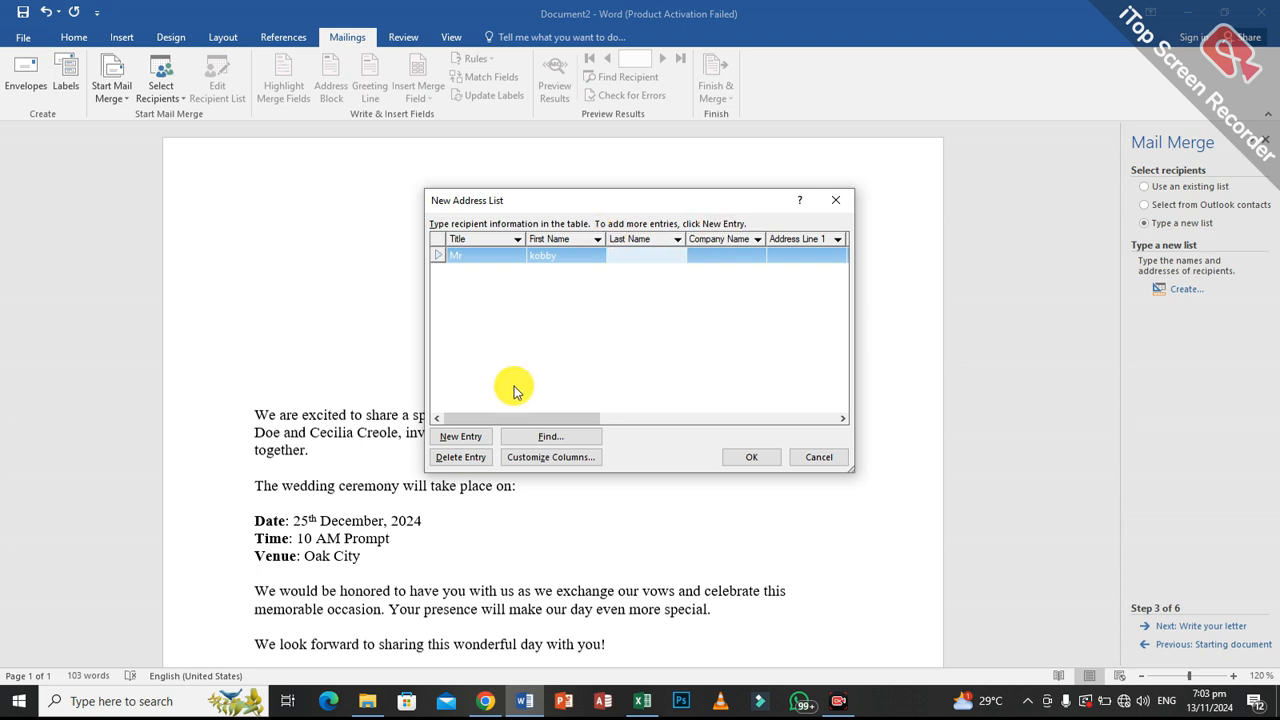
pyautogui.click(465, 436)
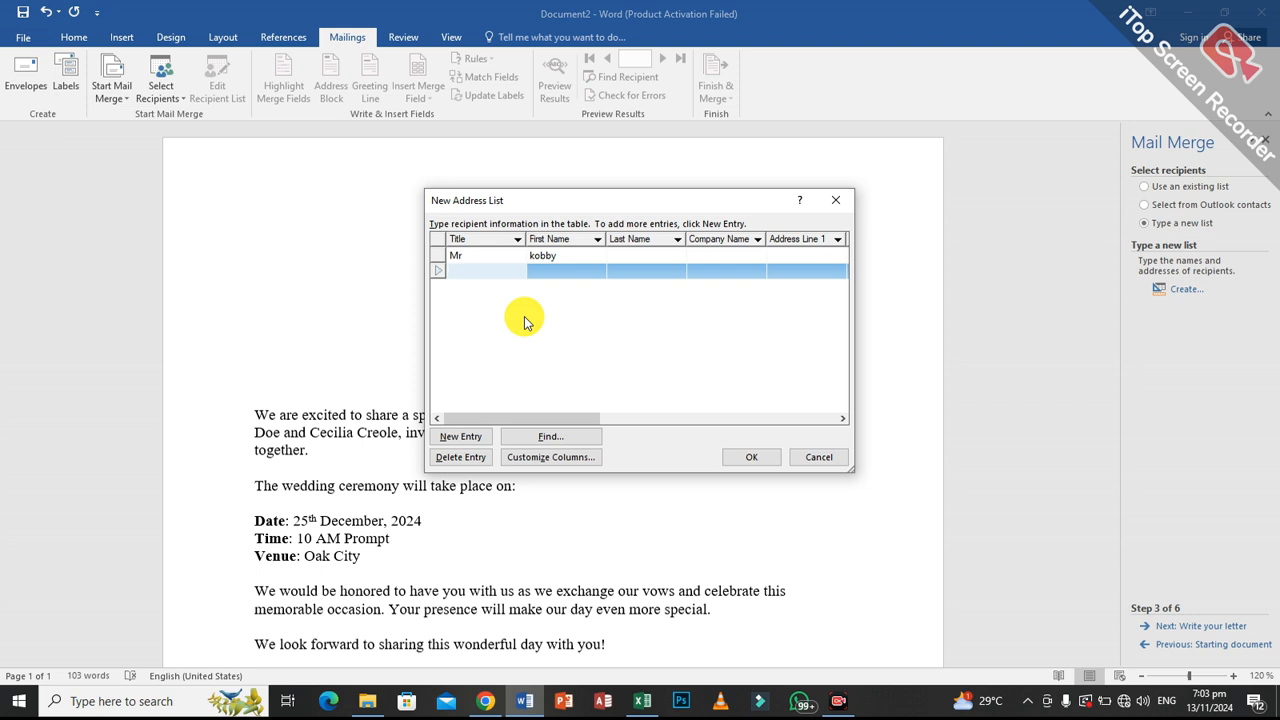
pyautogui.click(843, 200)
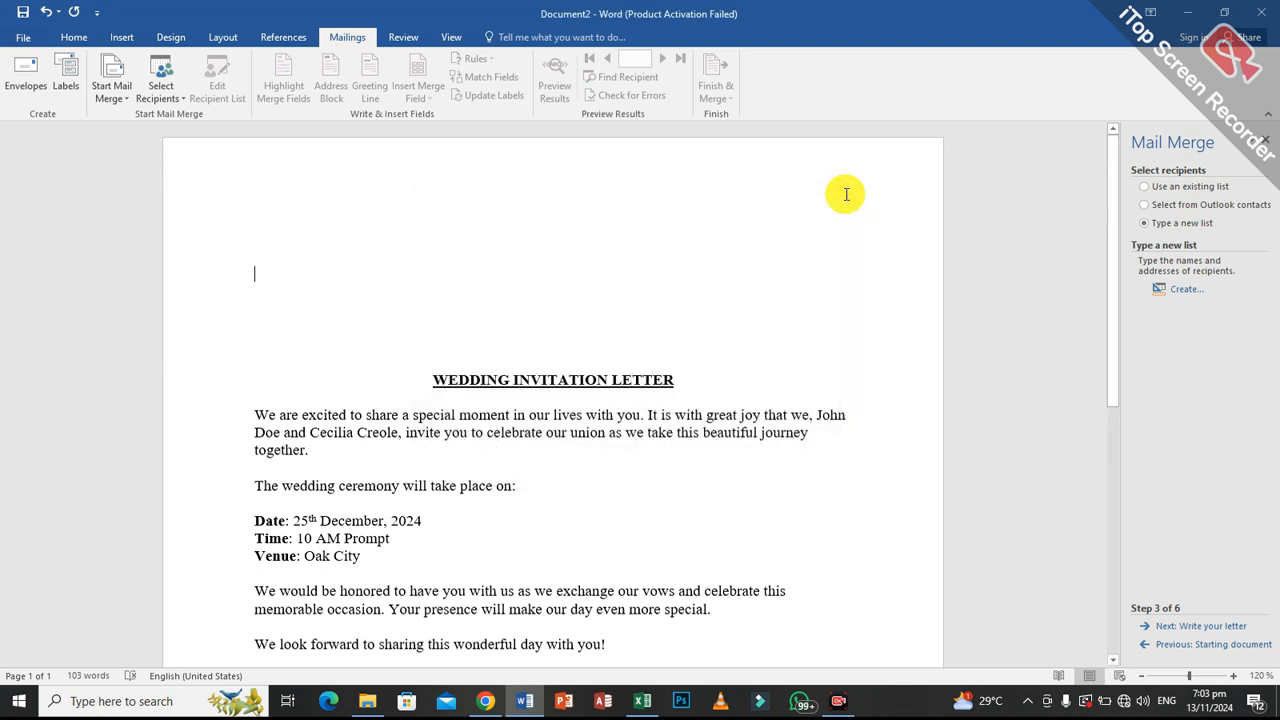
# Use the existing list mail_merge_data_with_titles_and_countries from Downloads as the recipient source, with table Sheet1$ and its first row as column headers.
pyautogui.click(1186, 187)
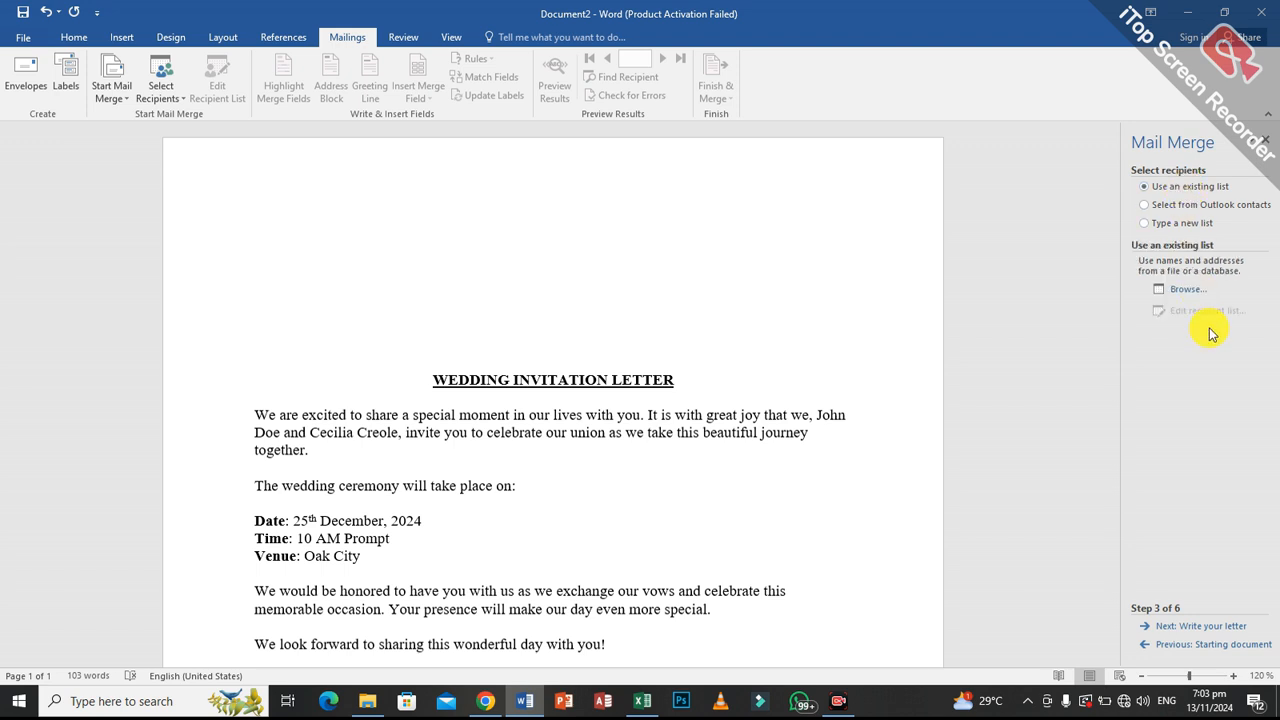
pyautogui.click(1190, 292)
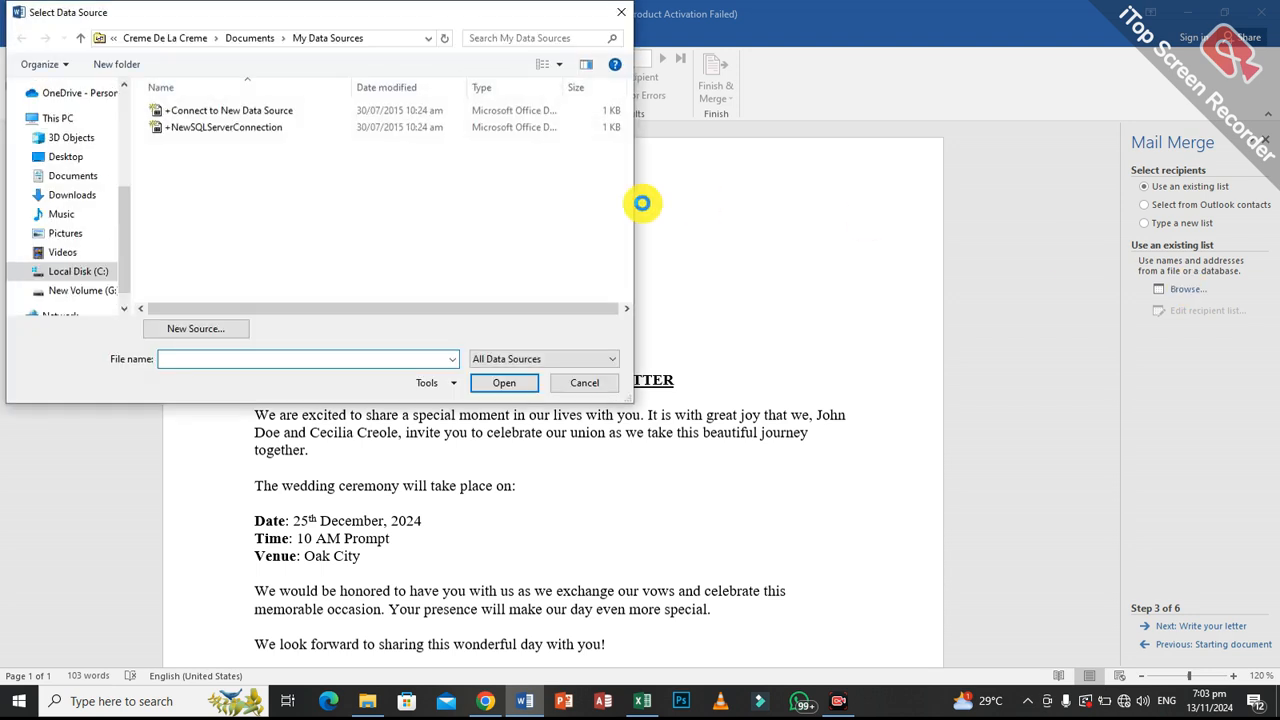
pyautogui.click(50, 158)
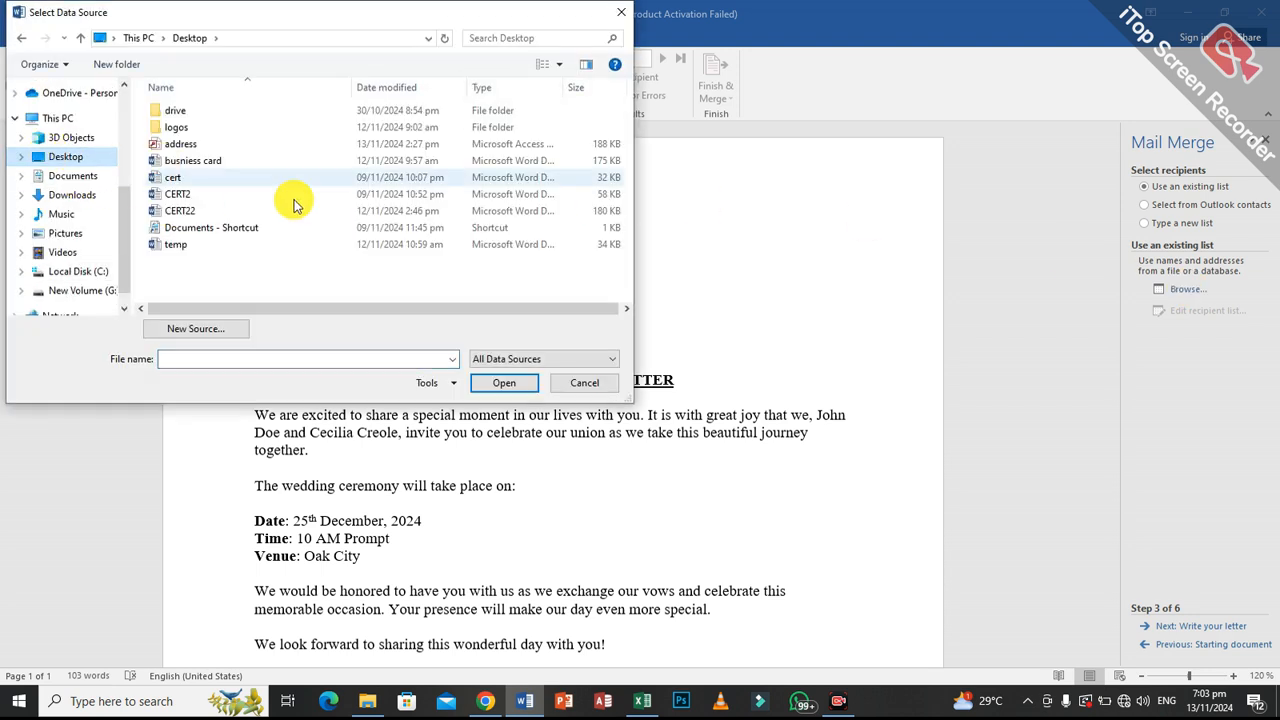
pyautogui.click(84, 195)
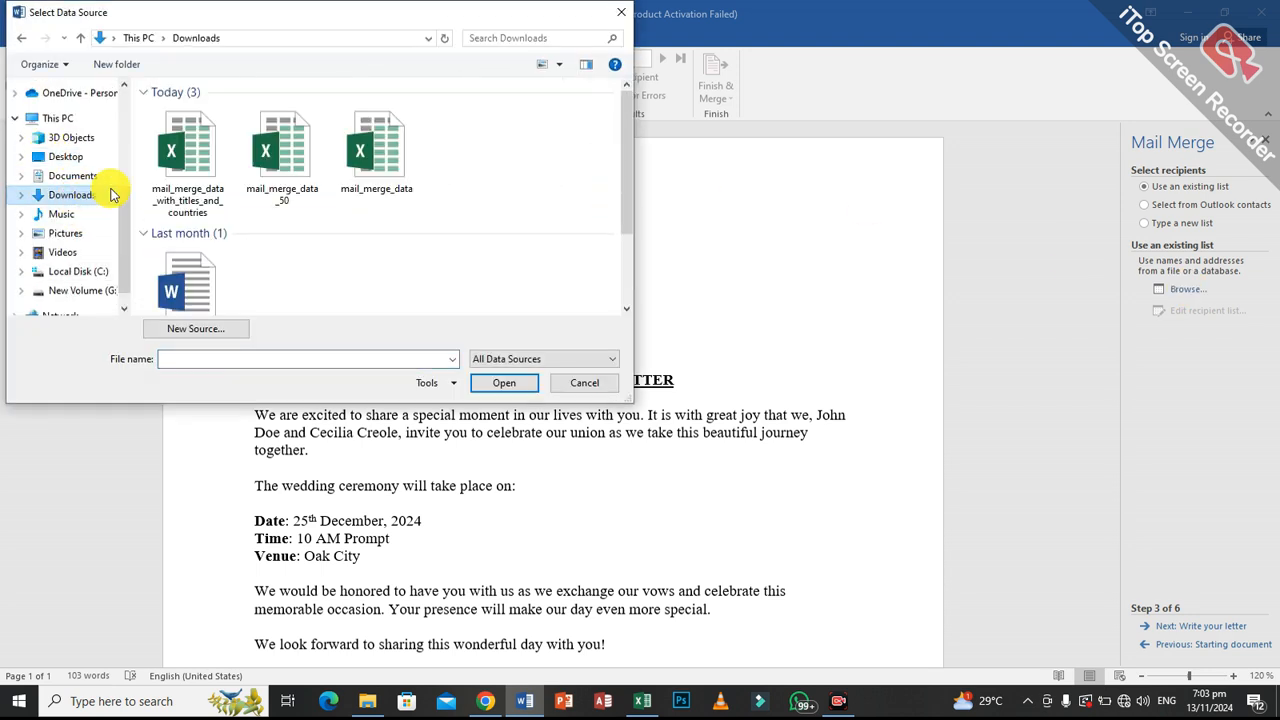
pyautogui.click(168, 175)
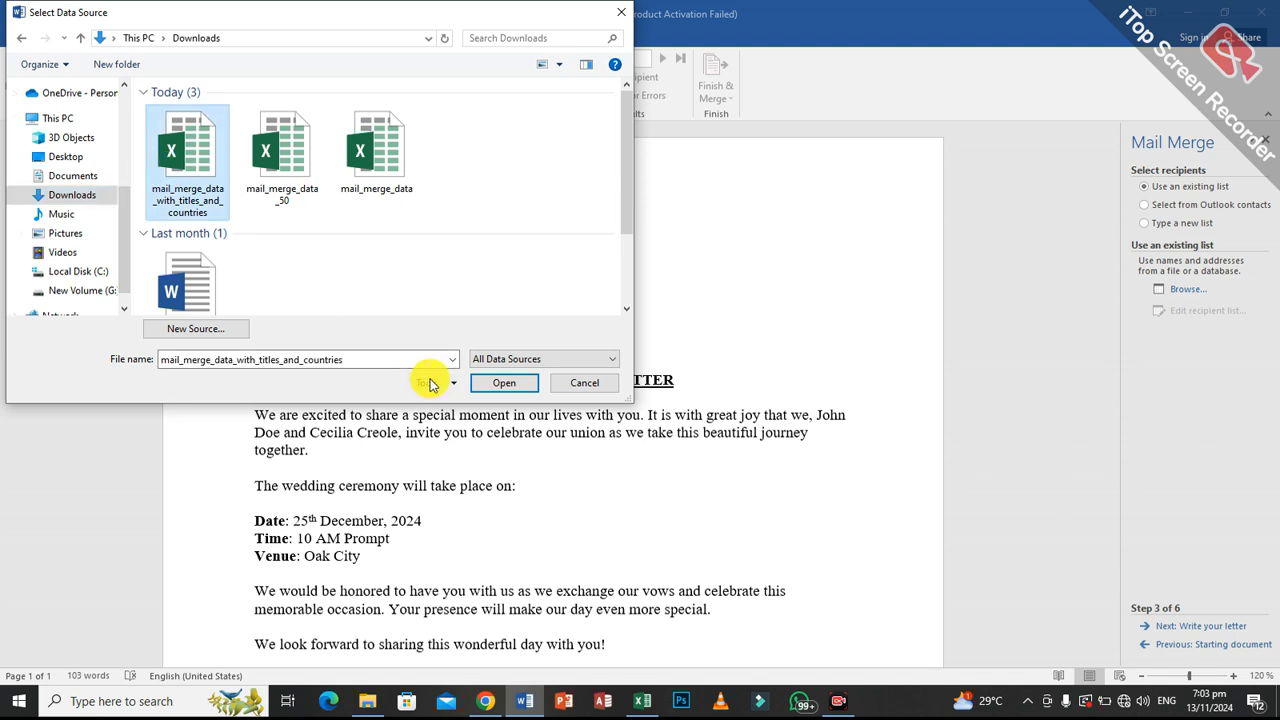
pyautogui.click(495, 383)
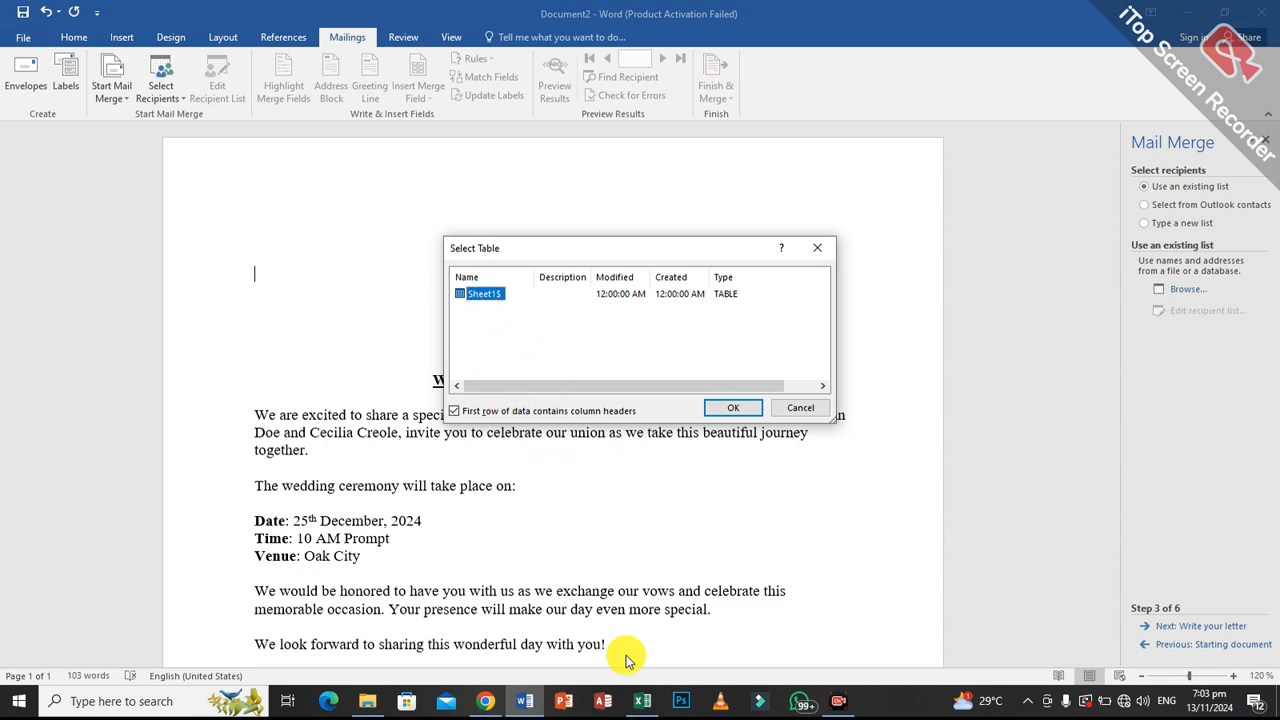
pyautogui.click(642, 702)
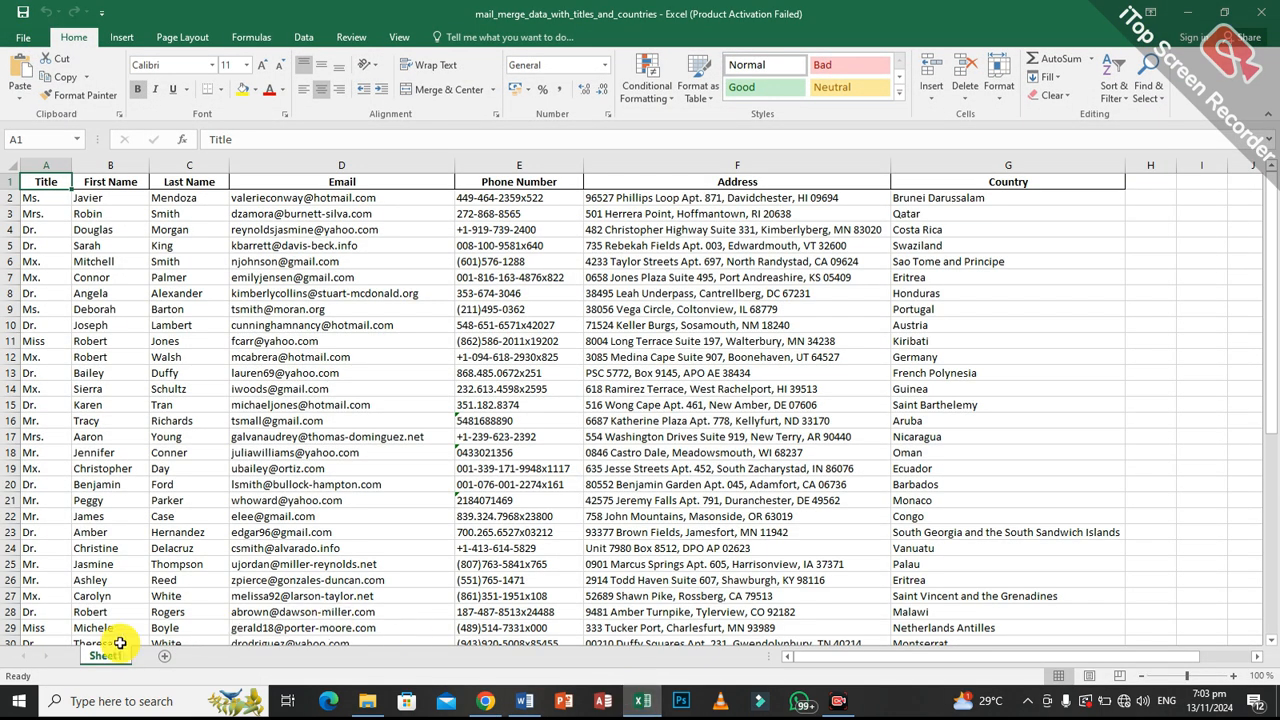
pyautogui.click(640, 700)
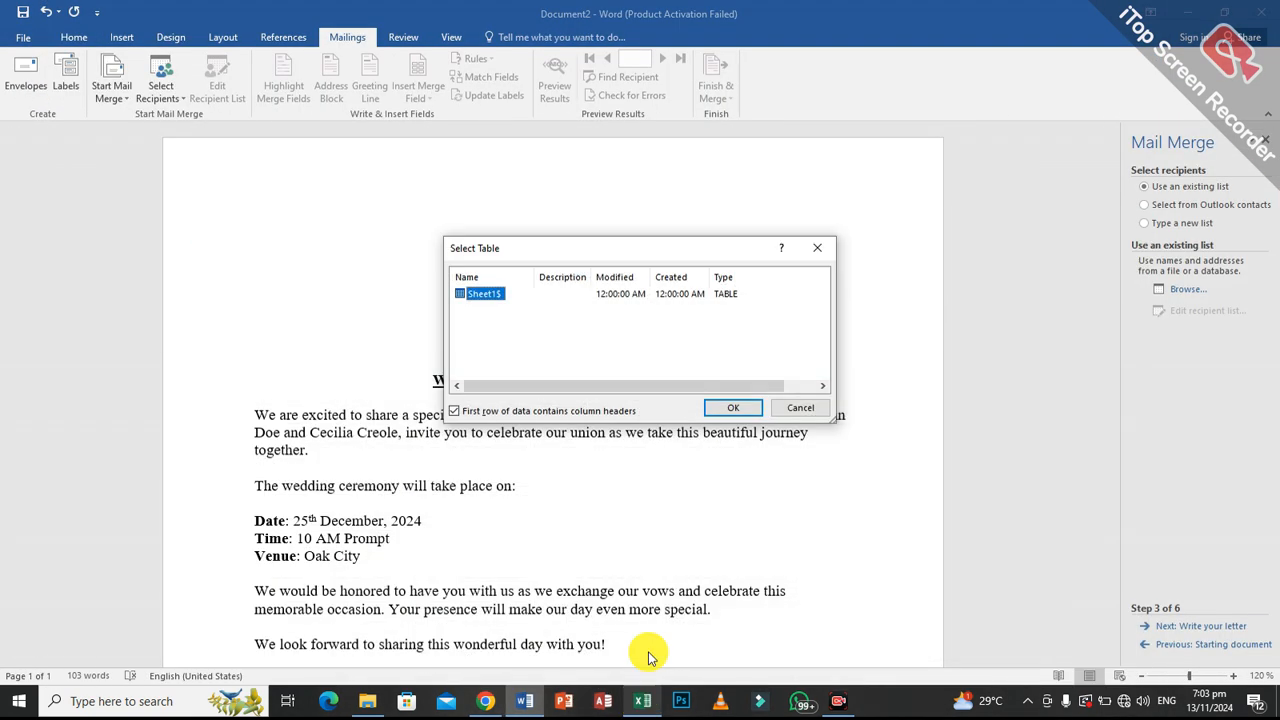
pyautogui.click(718, 408)
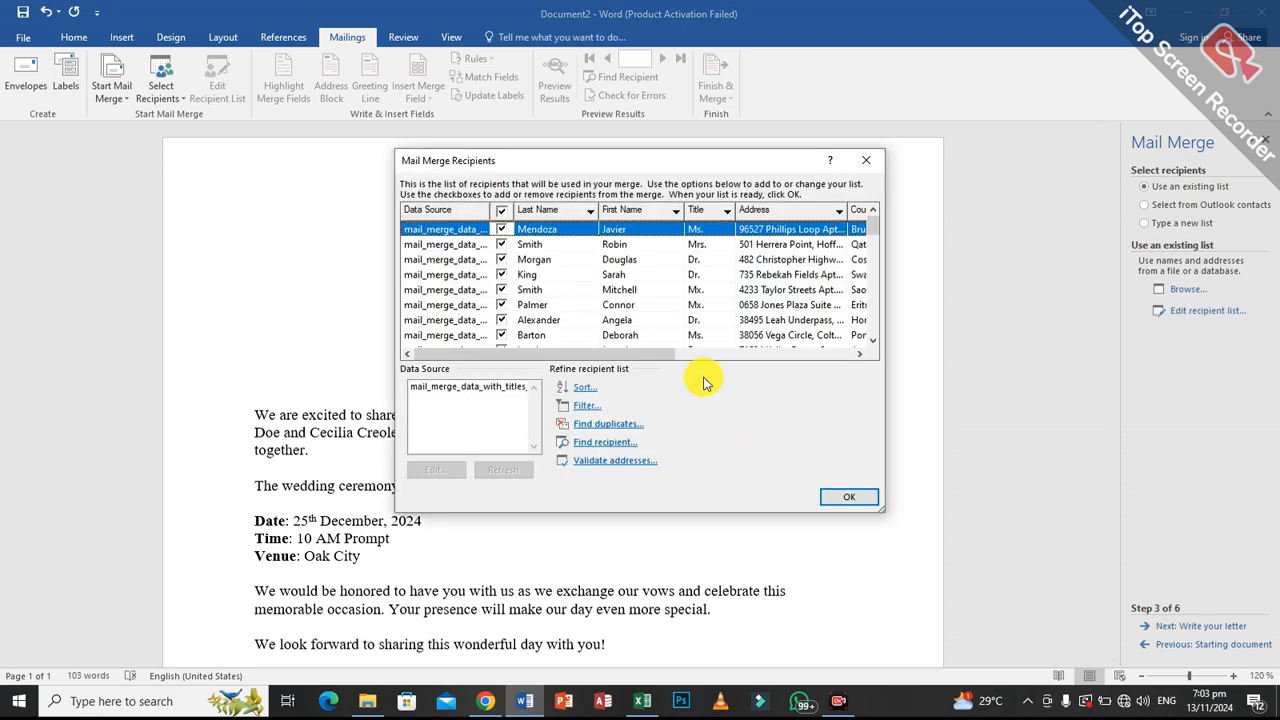
# Review the mail merge recipient list and accept it with all recipients included.
pyautogui.moveTo(545, 354)
pyautogui.mouseDown()
pyautogui.moveTo(698, 358)
pyautogui.moveTo(554, 363)
pyautogui.moveTo(529, 349)
pyautogui.mouseUp()
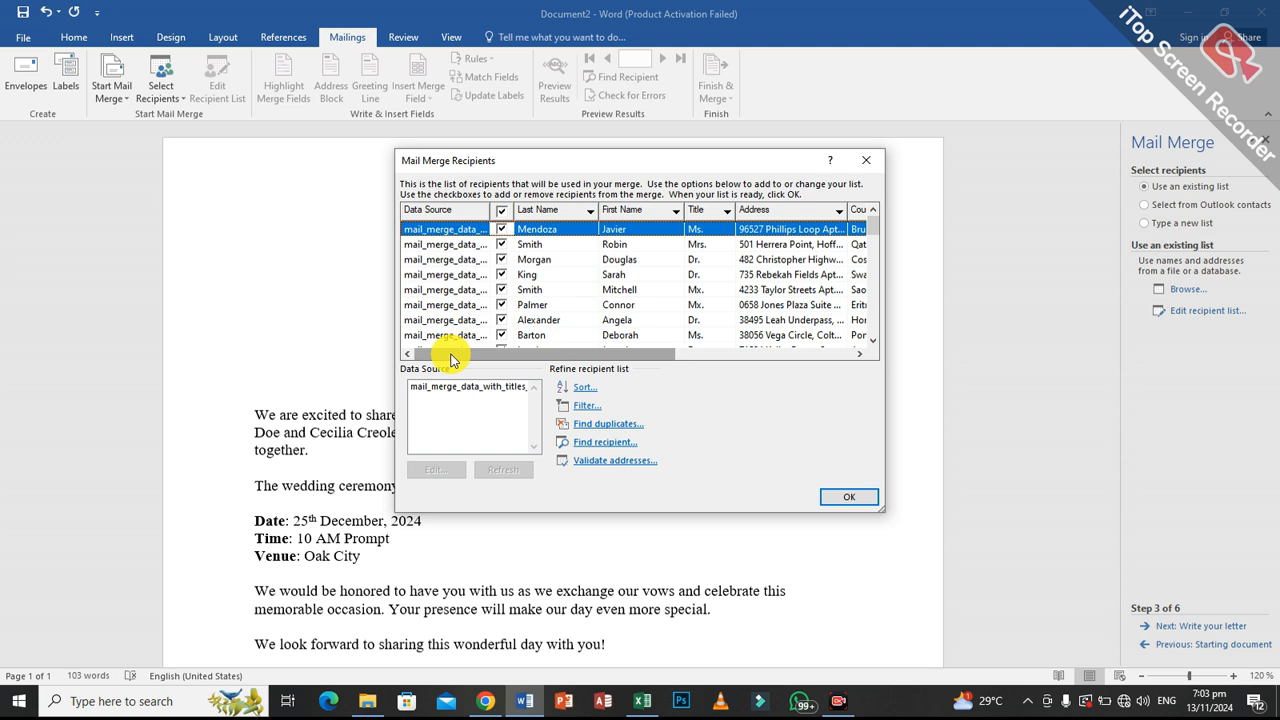
pyautogui.click(501, 229)
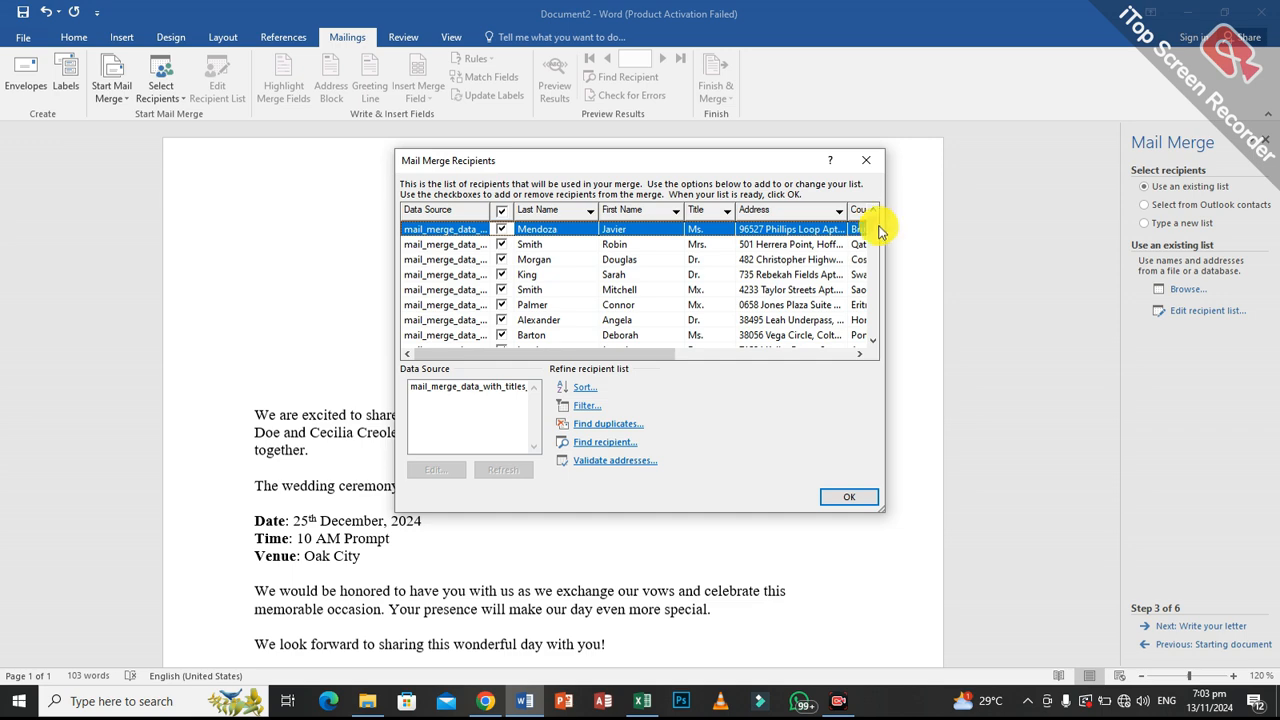
pyautogui.moveTo(877, 233); pyautogui.dragTo(875, 300)
pyautogui.moveTo(873, 335); pyautogui.dragTo(884, 173)
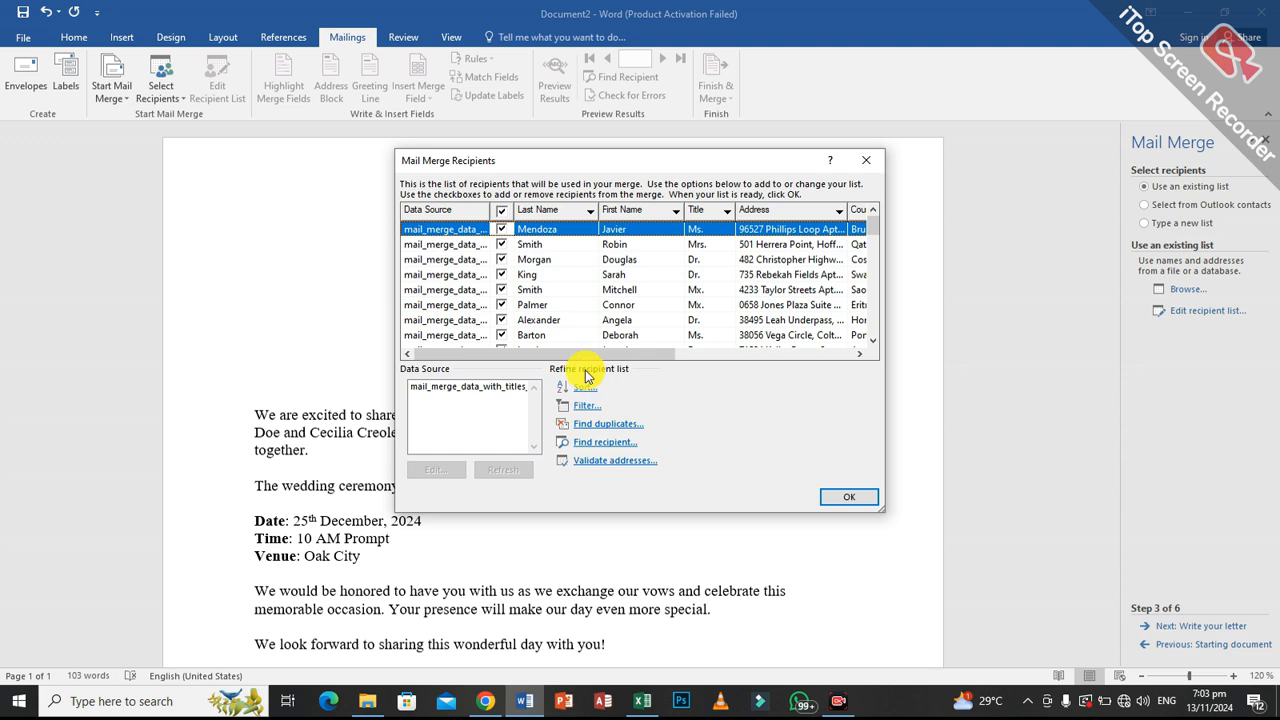
pyautogui.click(852, 500)
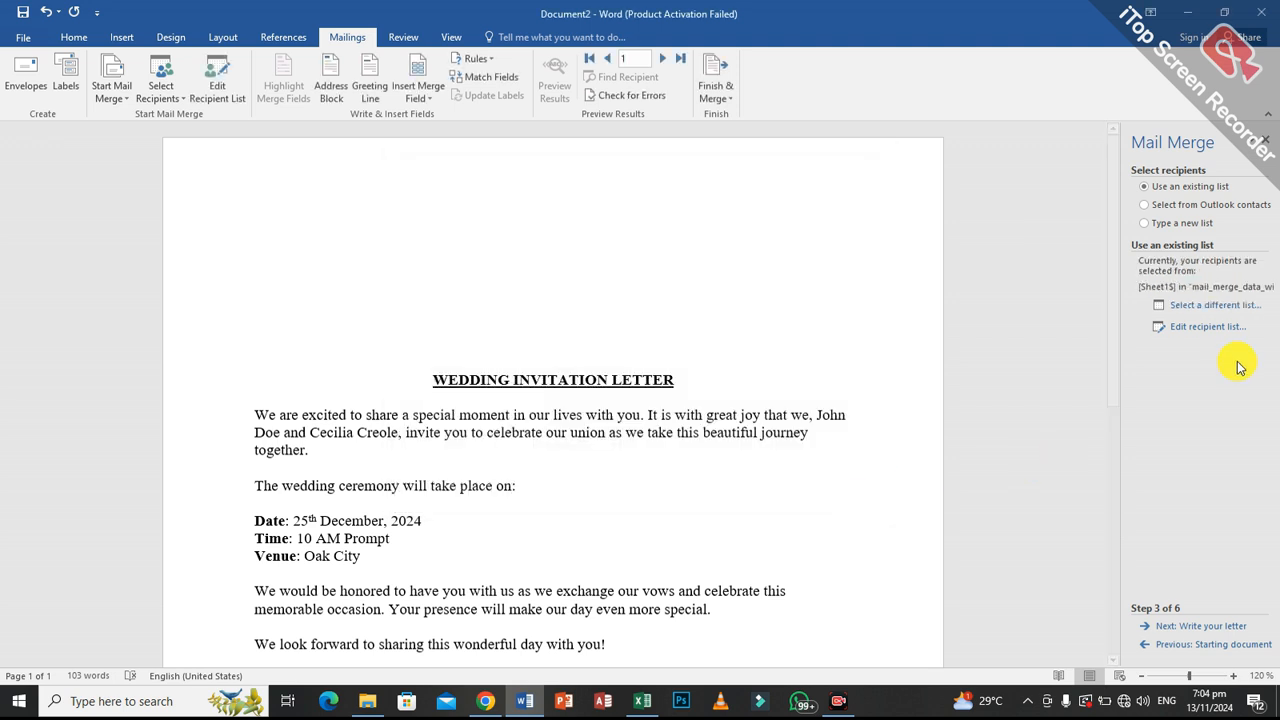
# Proceed to writing the letter and insert an address block above the title, with recipient title, full name and postal address, after previewing several recipients.
pyautogui.click(1185, 632)
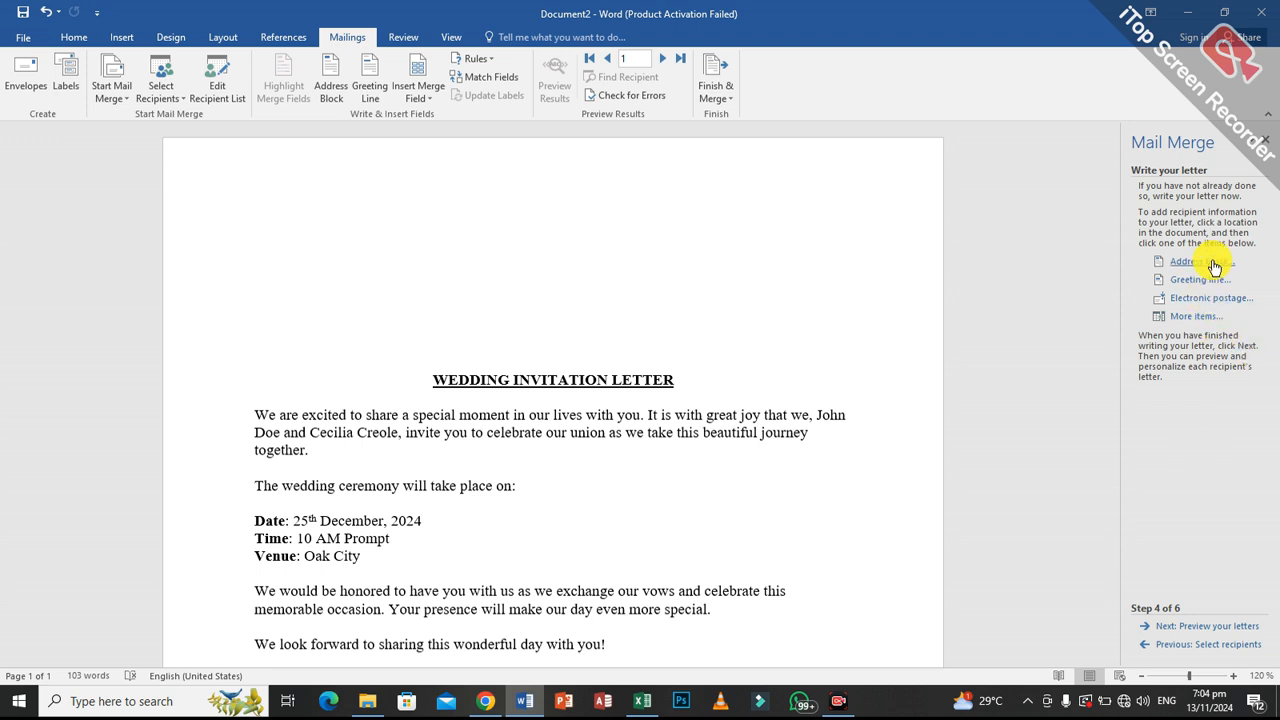
pyautogui.click(417, 230)
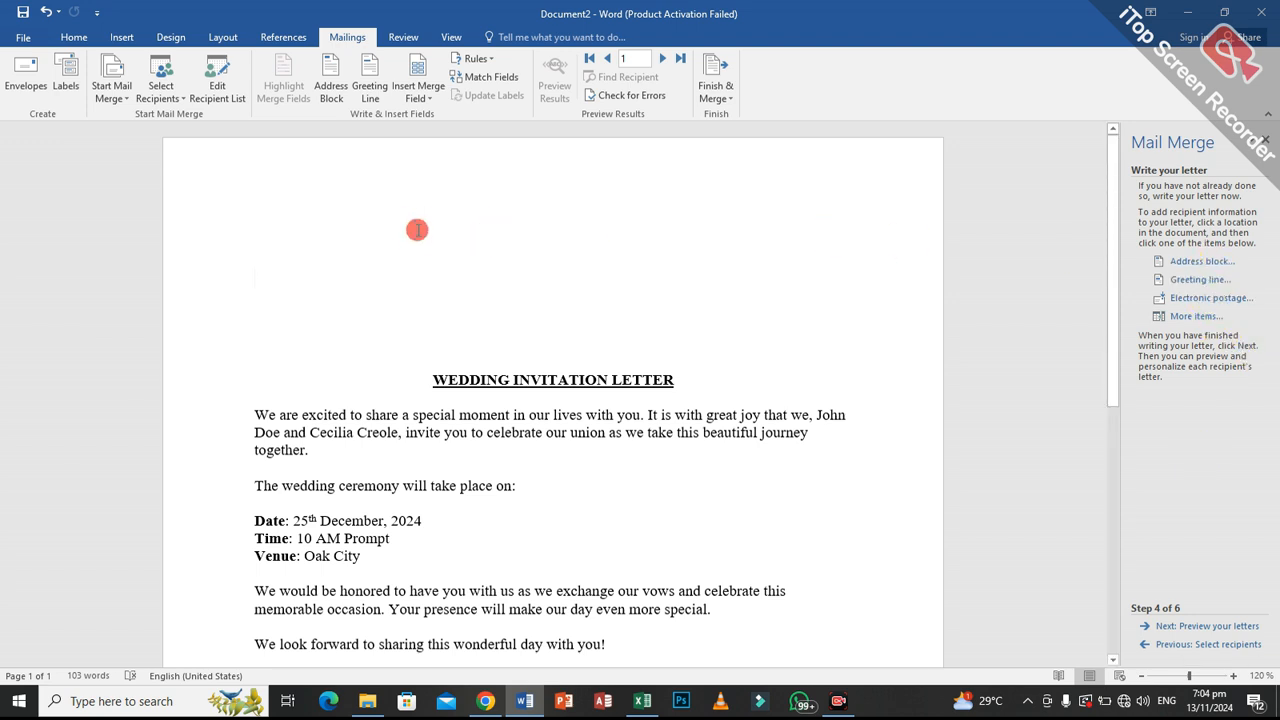
pyautogui.click(1199, 262)
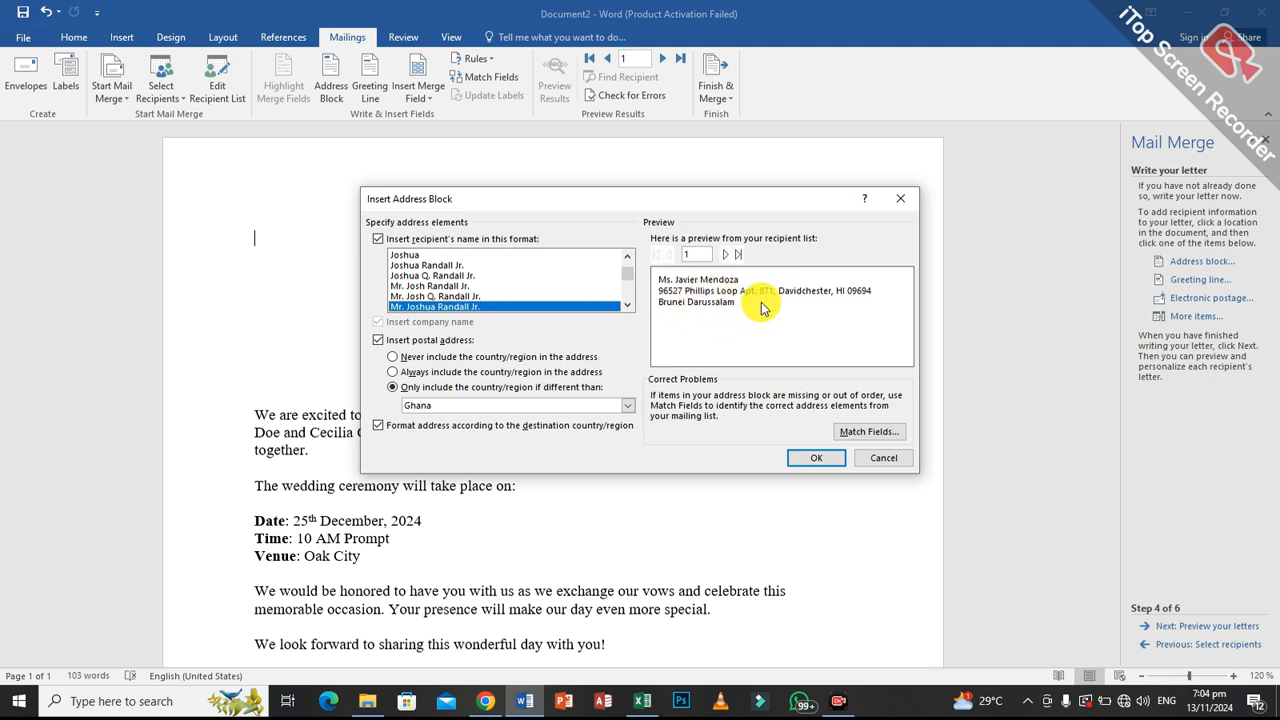
pyautogui.click(729, 257)
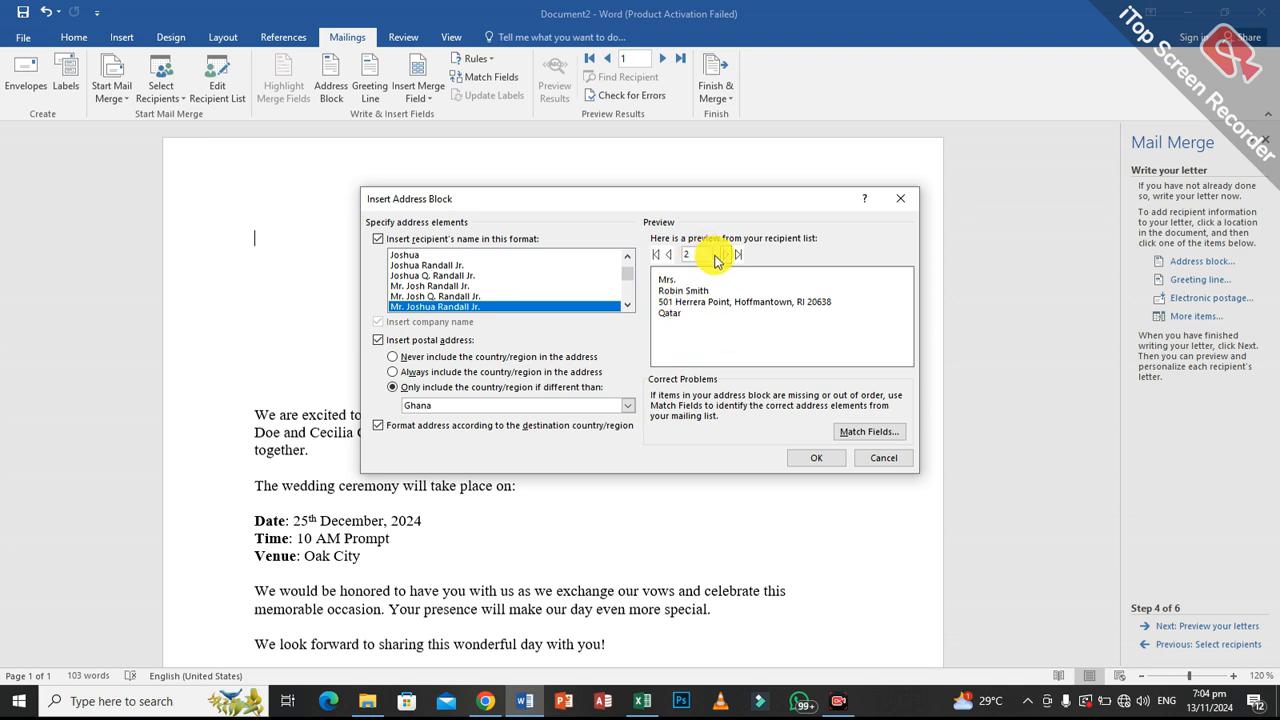
pyautogui.click(724, 257)
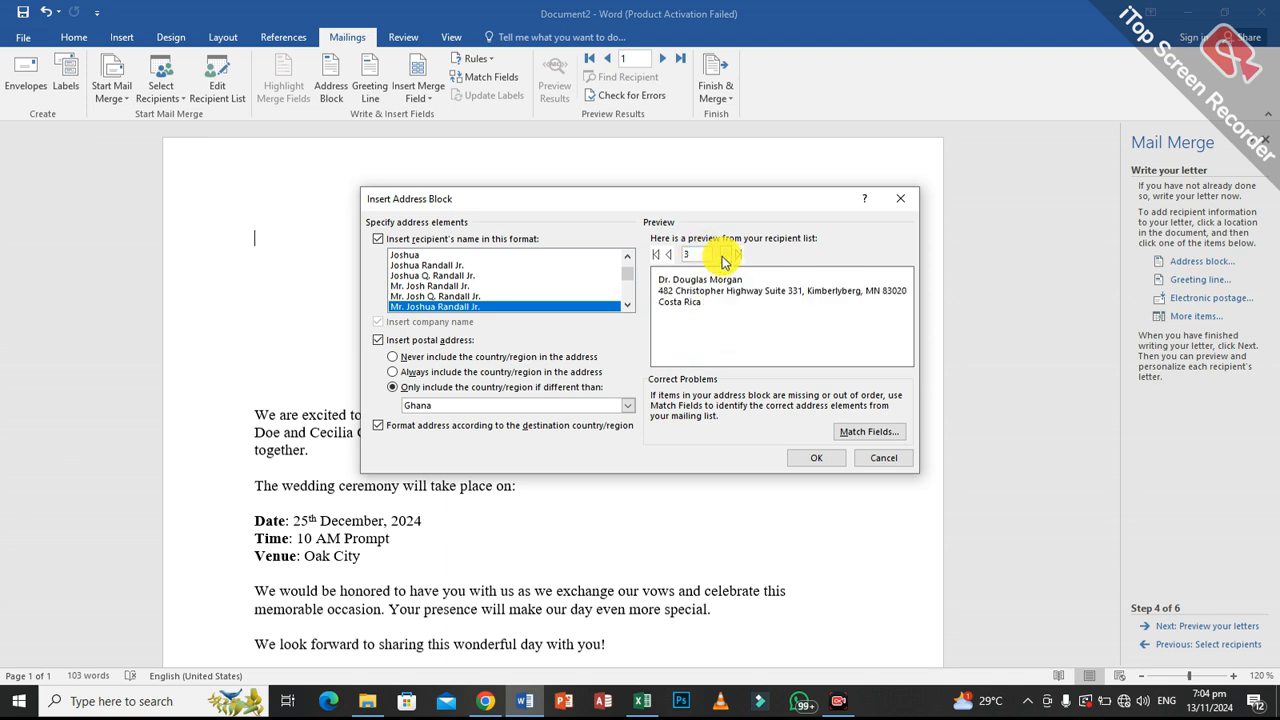
pyautogui.click(726, 256)
pyautogui.click(726, 256)
pyautogui.click(726, 256)
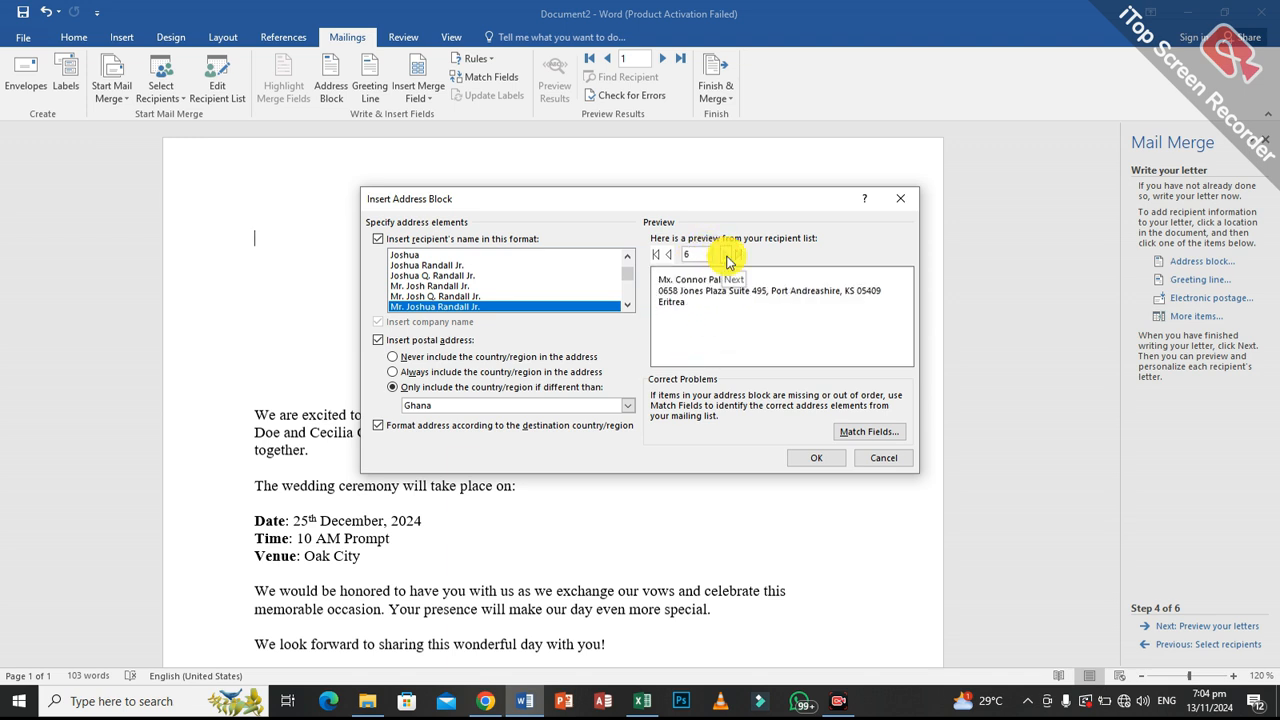
pyautogui.click(816, 458)
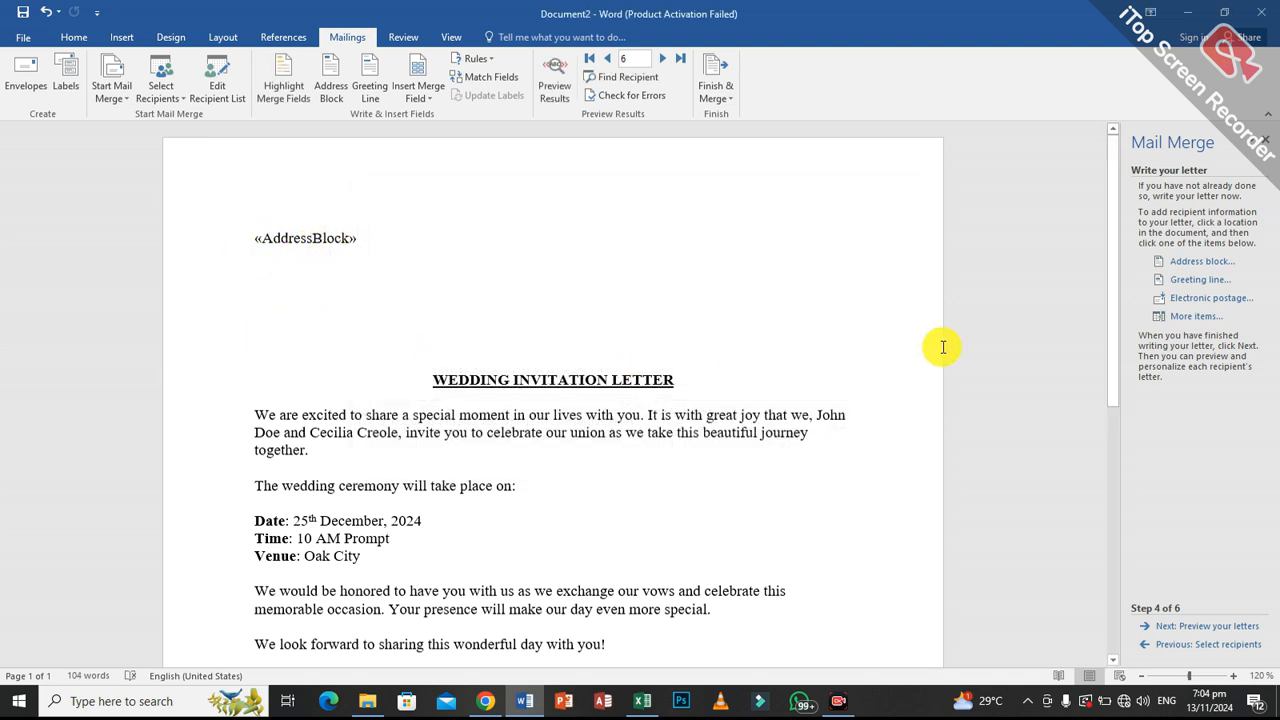
# Insert a greeting line between the address block and the letter title, using "Dear", the recipient's title and last name, and a comma.
pyautogui.click(1210, 282)
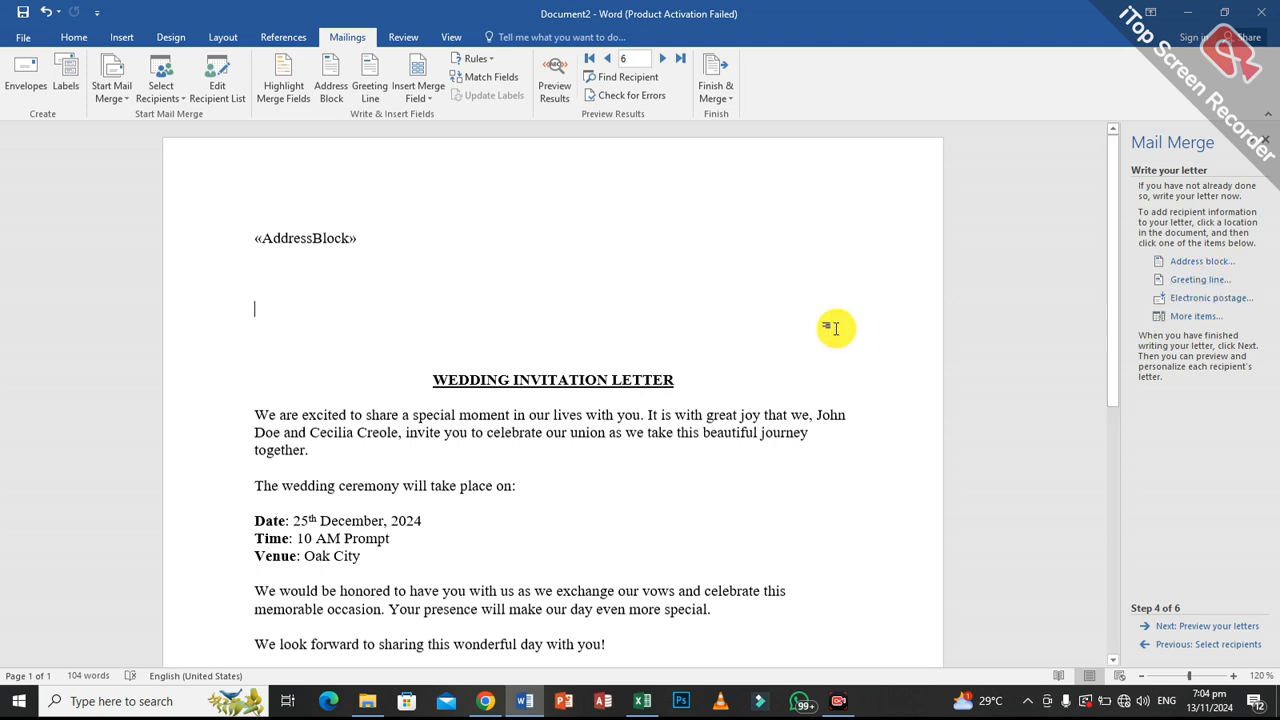
pyautogui.click(279, 334)
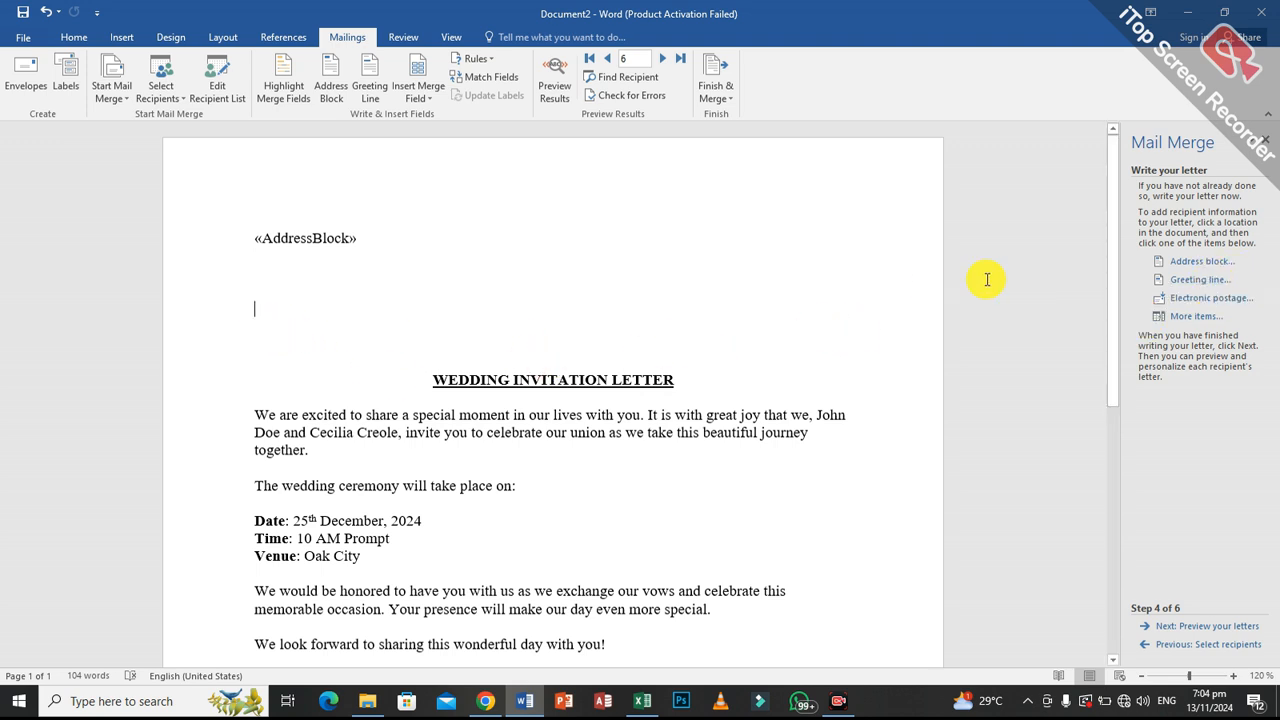
pyautogui.click(1210, 281)
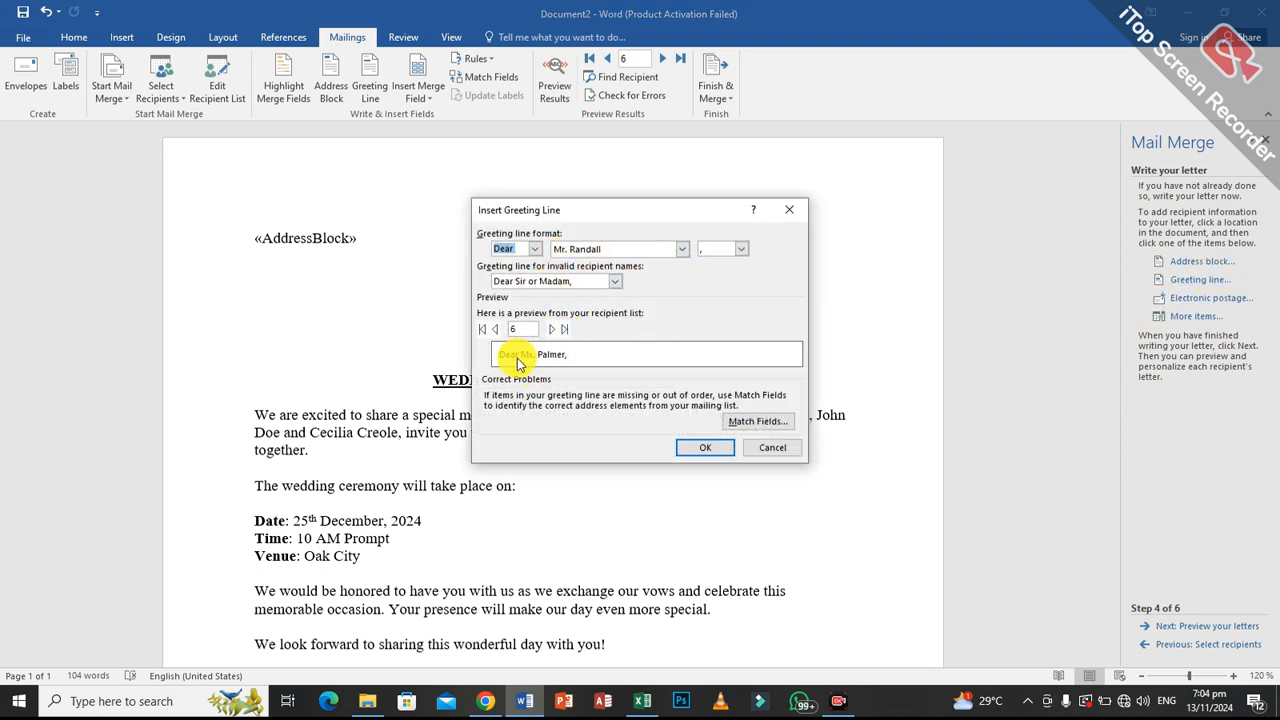
pyautogui.click(554, 330)
pyautogui.click(554, 330)
pyautogui.click(554, 330)
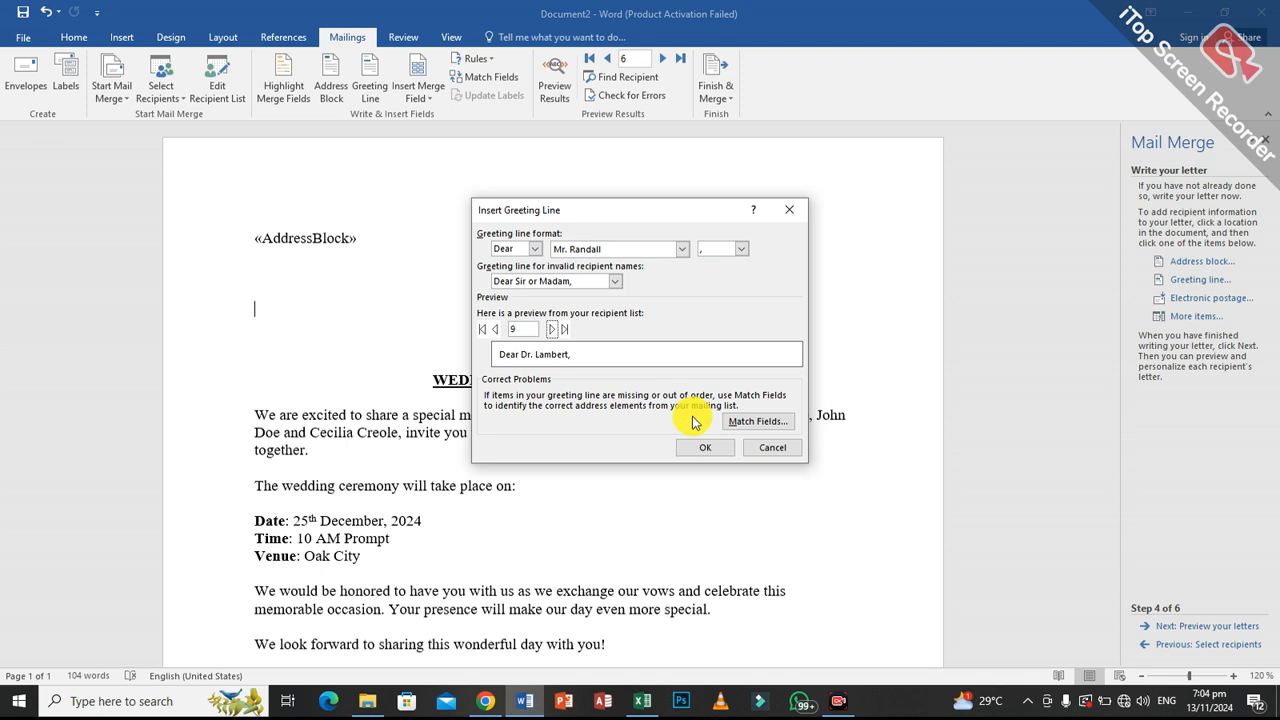
pyautogui.click(718, 456)
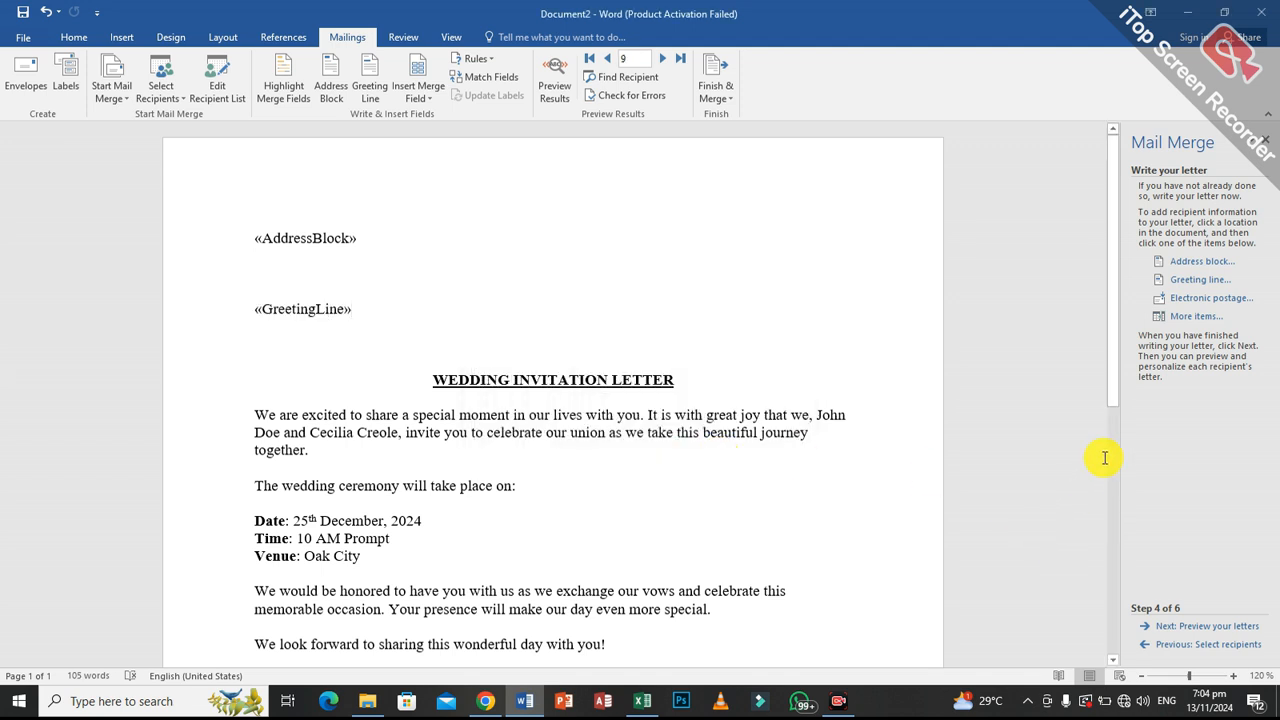
# Proceed to the letter preview and page through the merged letters up to recipient 18, checking each address and greeting.
pyautogui.moveTo(1114, 386)
pyautogui.mouseDown()
pyautogui.moveTo(1116, 475)
pyautogui.moveTo(1106, 380)
pyautogui.mouseUp()
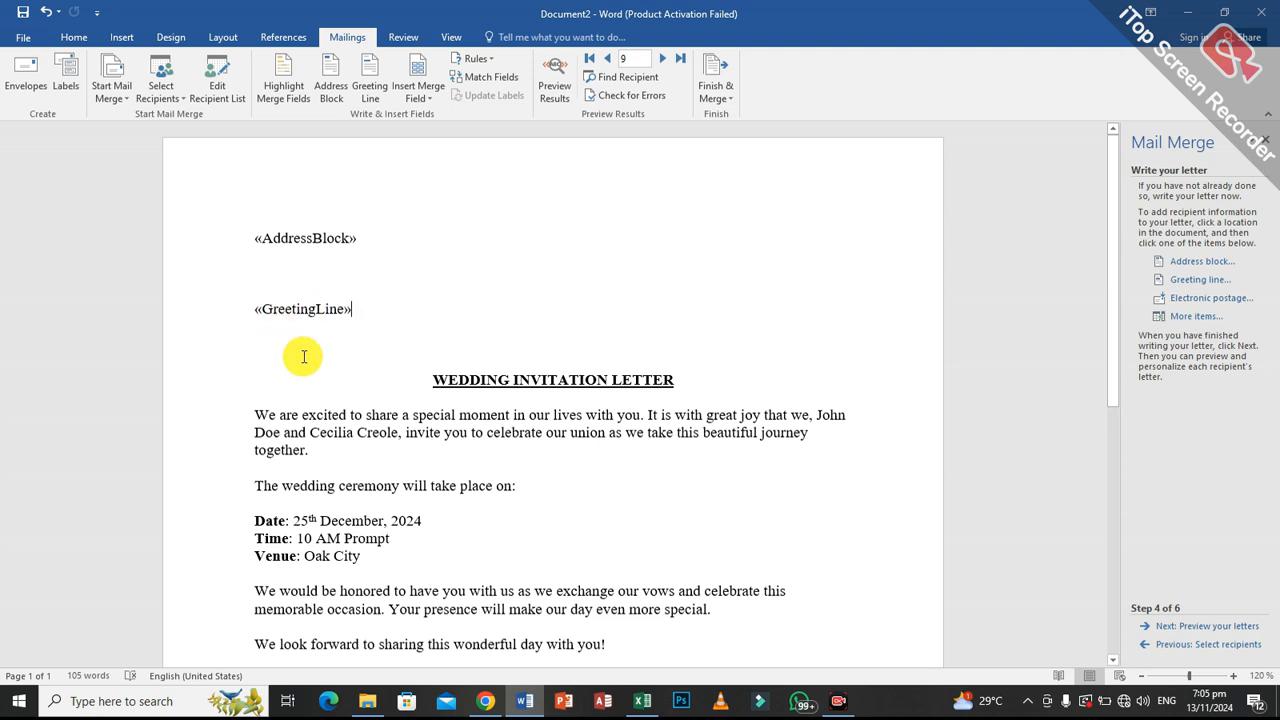
pyautogui.click(1186, 630)
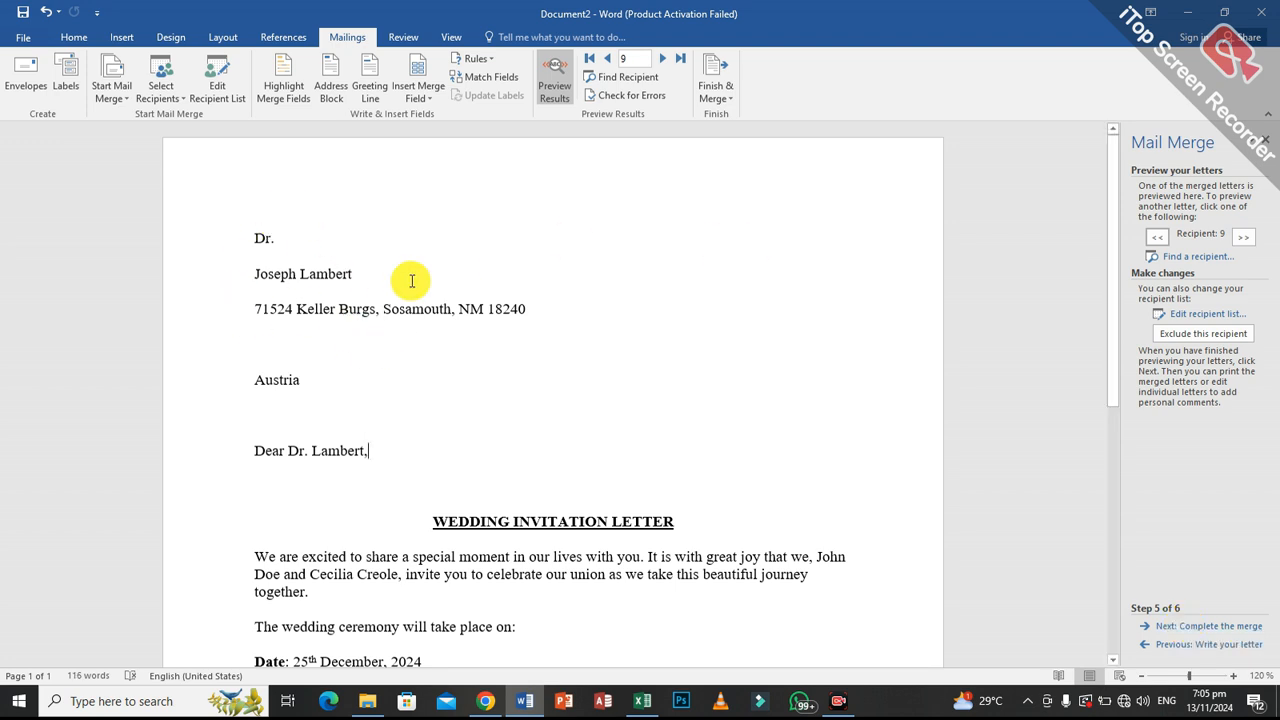
pyautogui.click(669, 61)
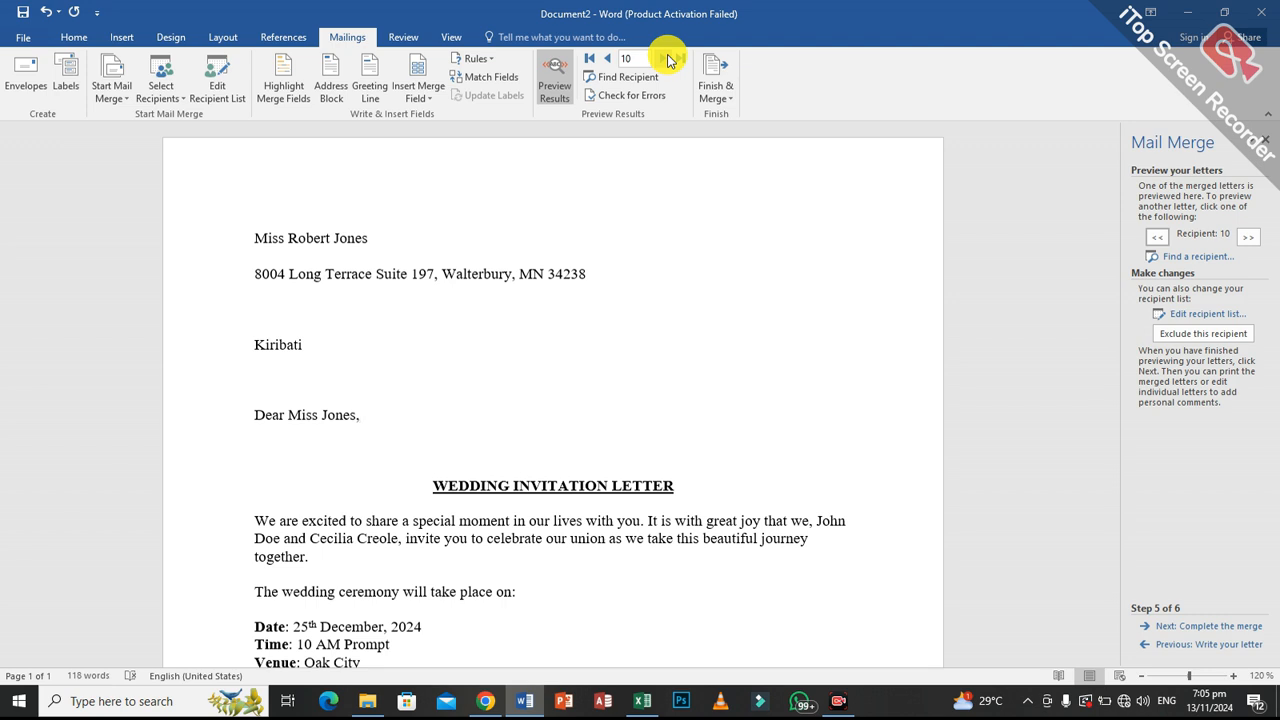
pyautogui.click(664, 62)
pyautogui.click(664, 62)
pyautogui.click(664, 62)
pyautogui.click(665, 63)
pyautogui.click(665, 63)
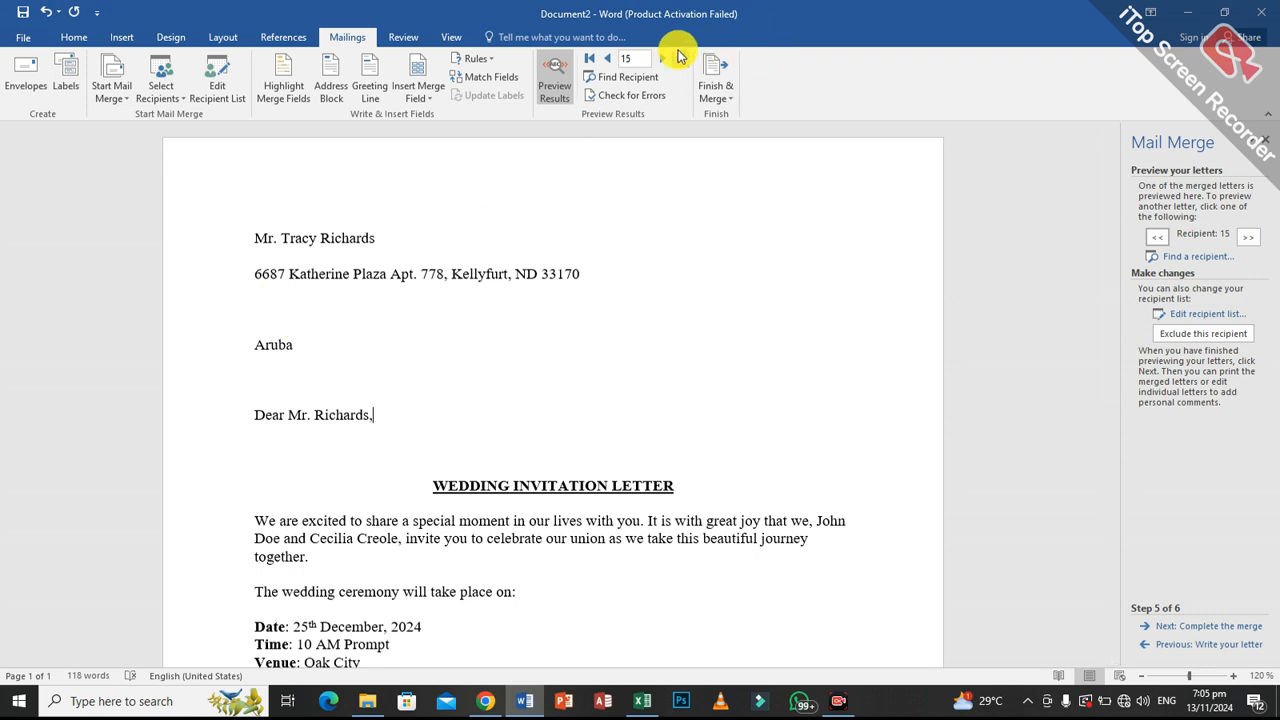
pyautogui.click(664, 62)
pyautogui.click(664, 62)
pyautogui.click(664, 62)
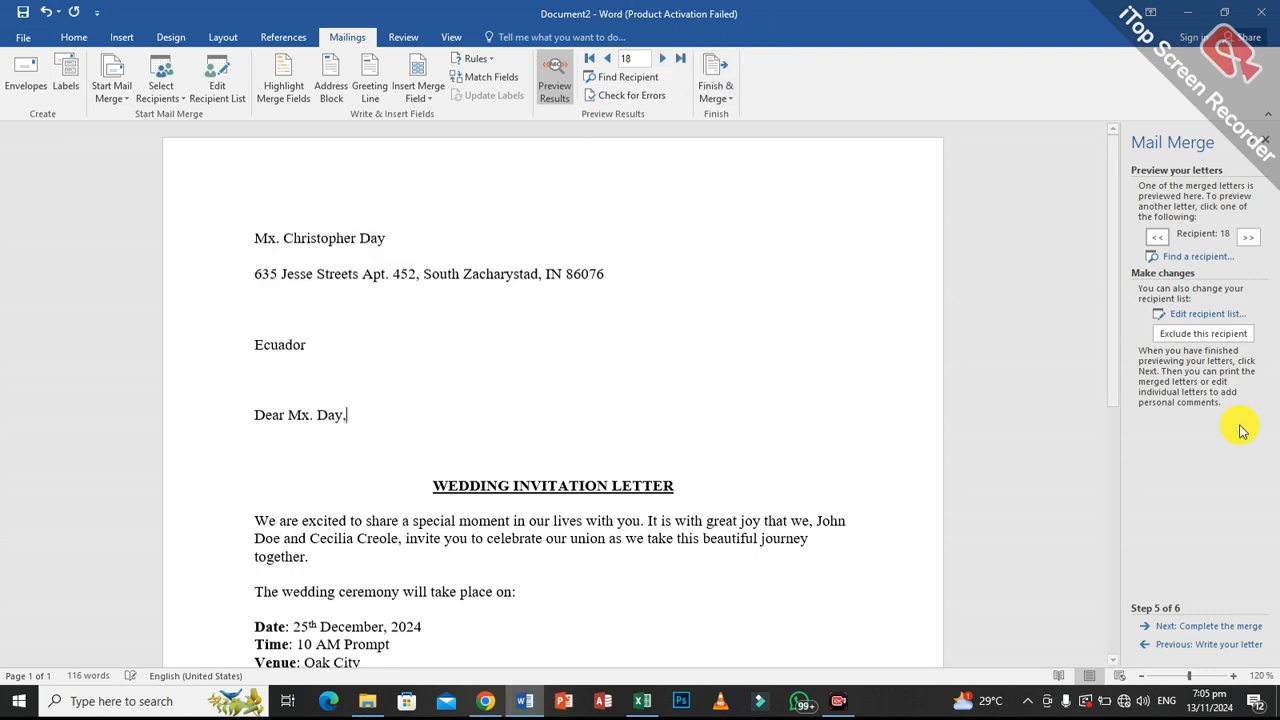
# Complete the merge by generating editable individual letters for all records in a new document.
pyautogui.click(1214, 626)
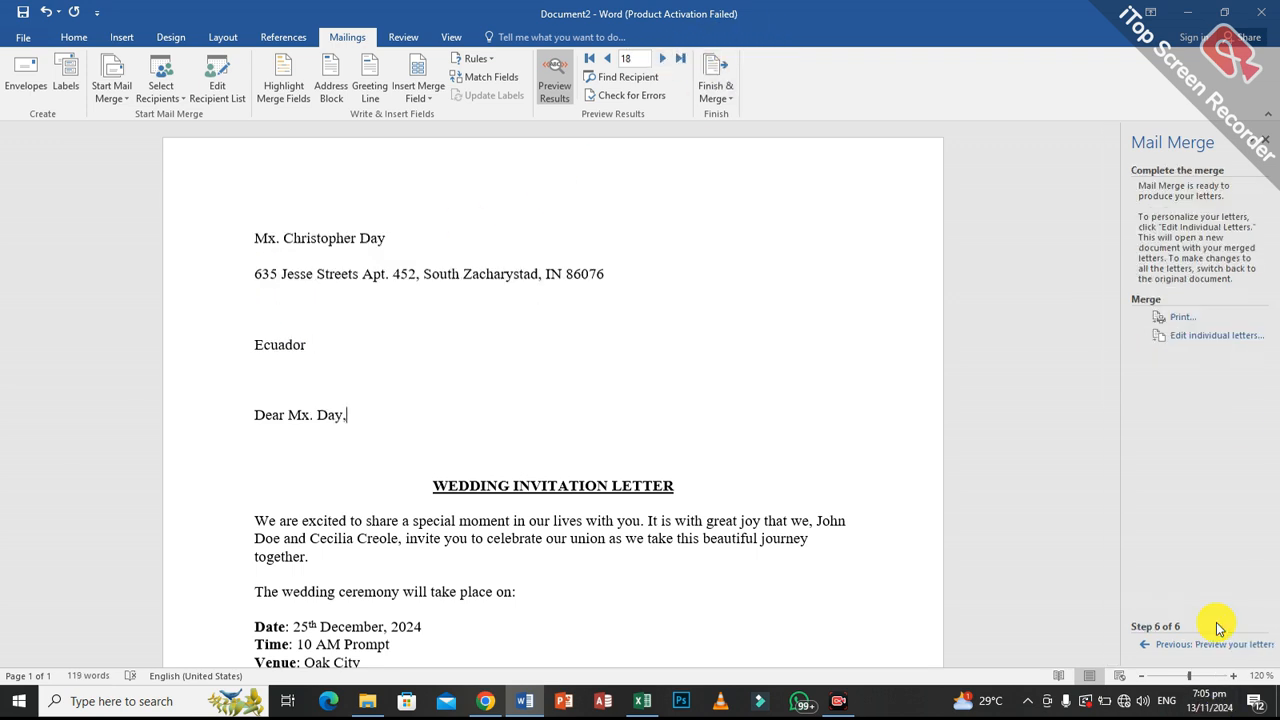
pyautogui.click(1191, 340)
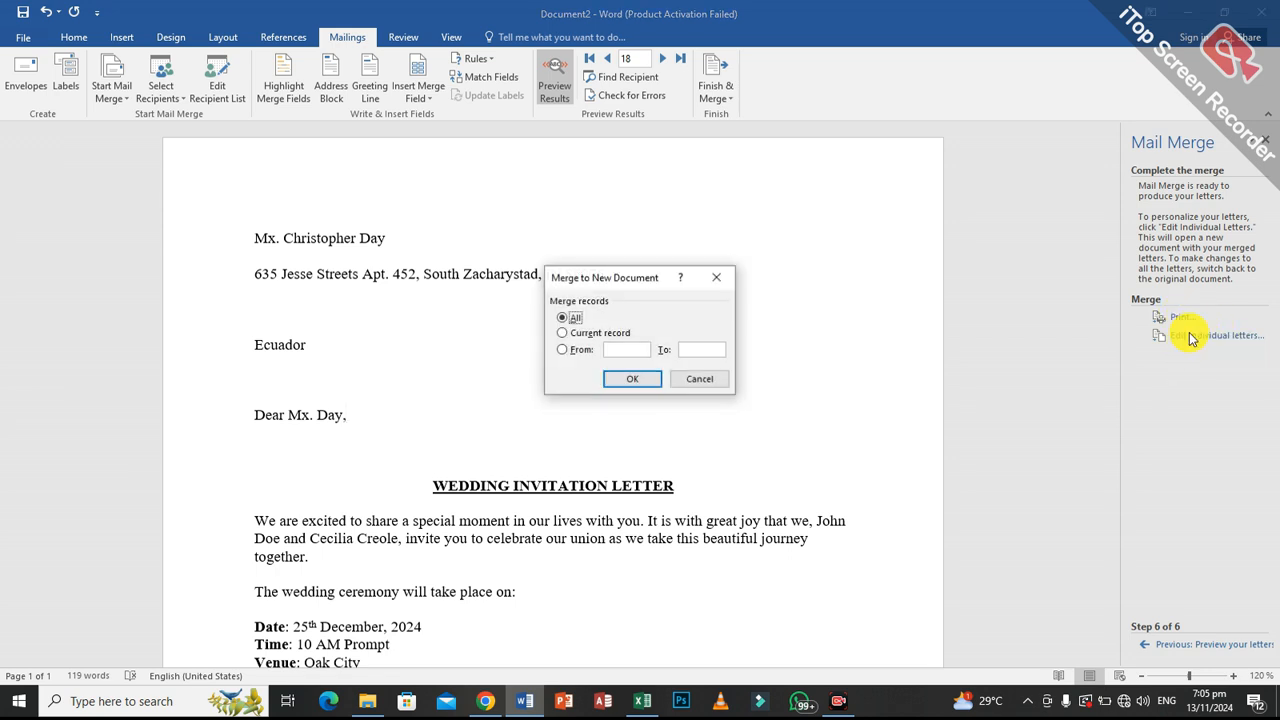
pyautogui.click(622, 382)
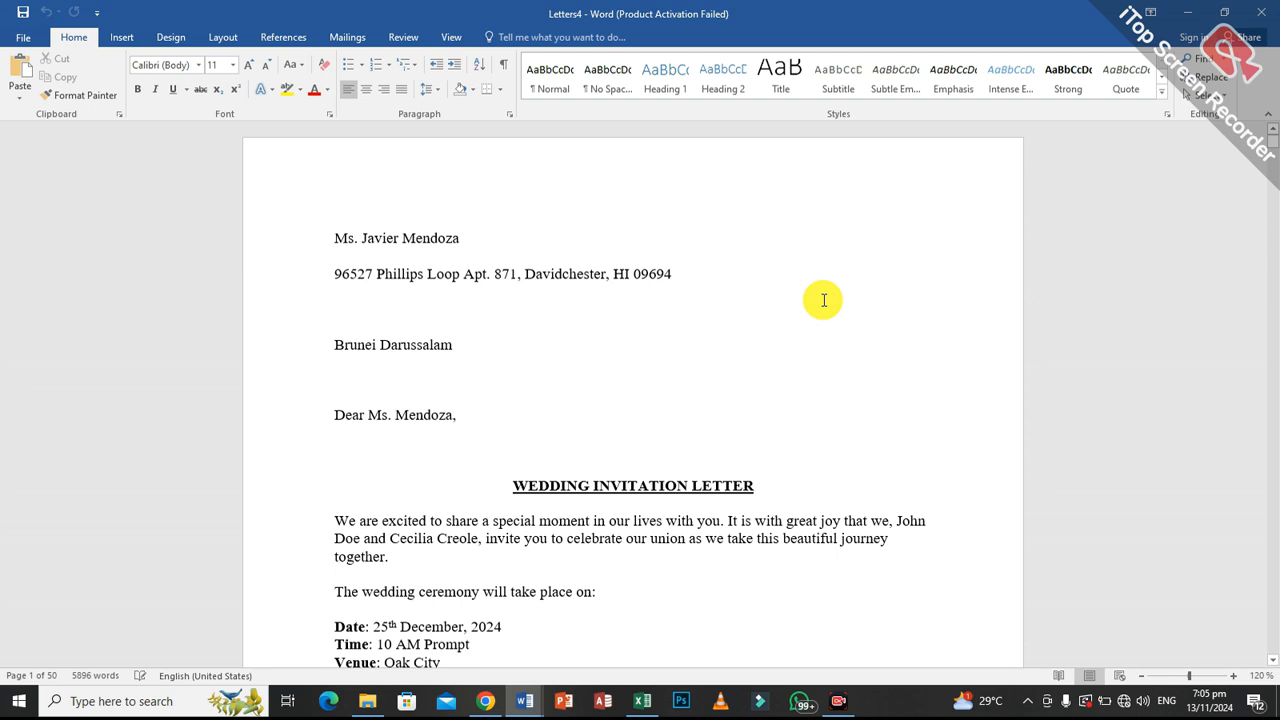
# Look through the merged letters in the new document, and minimize it to return to the main letter.
pyautogui.moveTo(1276, 145); pyautogui.dragTo(1273, 309)
pyautogui.click(1276, 146)
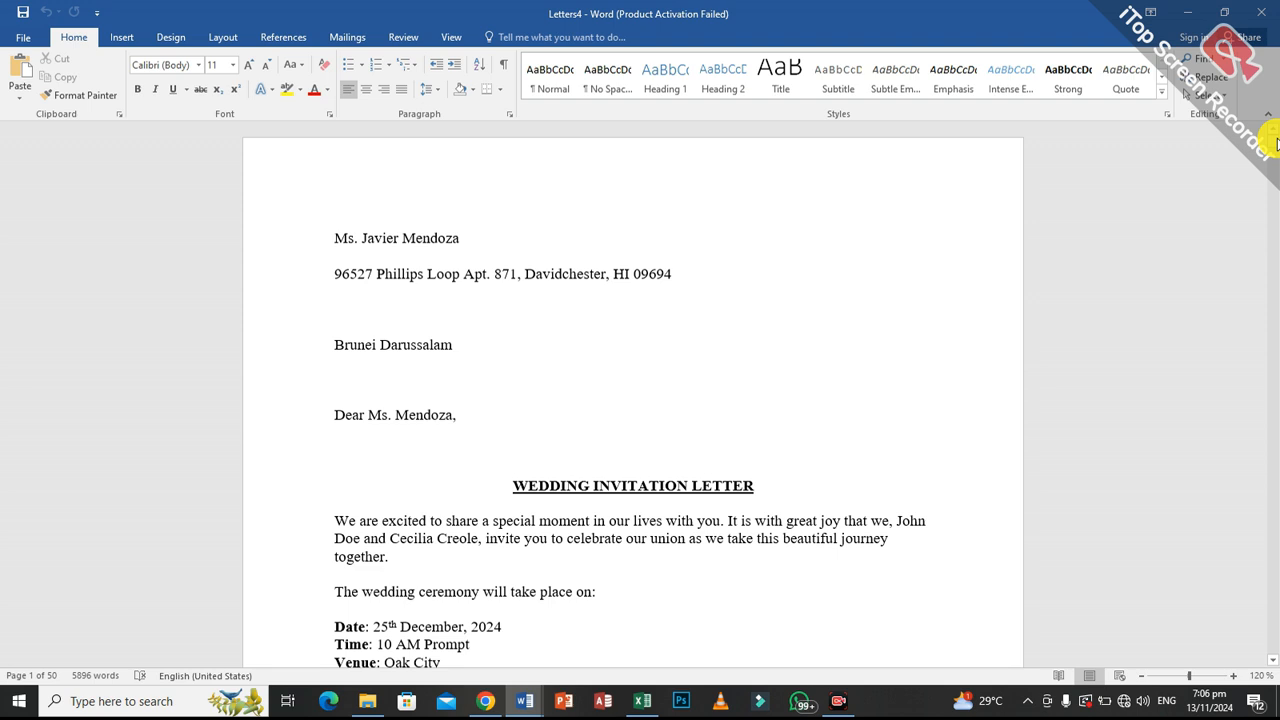
pyautogui.click(1189, 9)
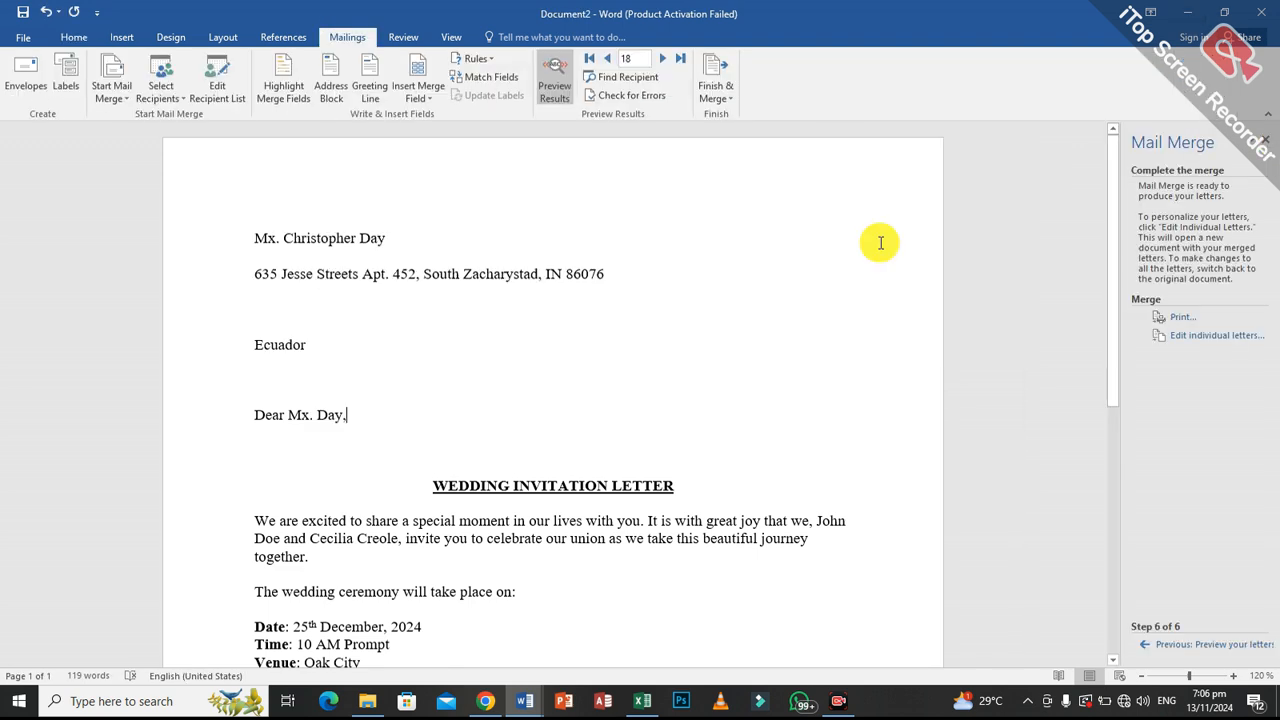